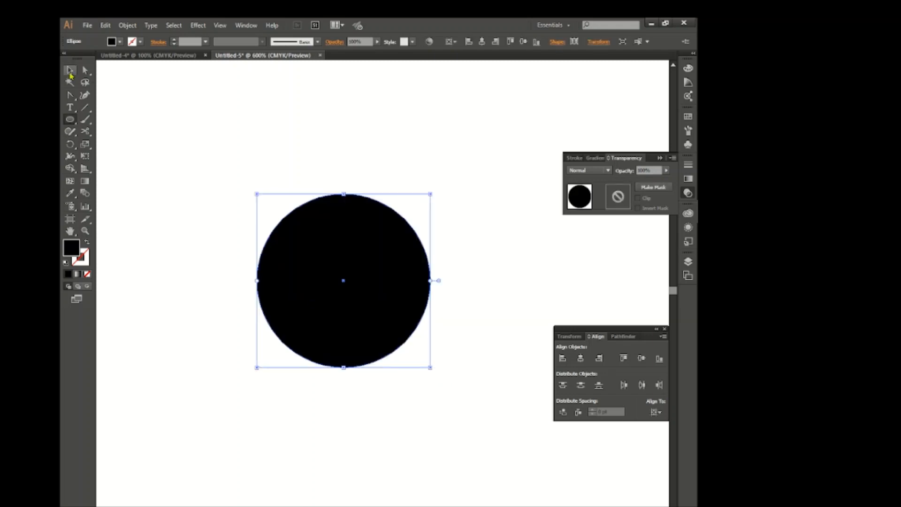
Step: Send the large black circle behind the orange star and clear the selection
key("v")
right_click(316, 273)
mouse_move(371, 421)
left_click(451, 447)
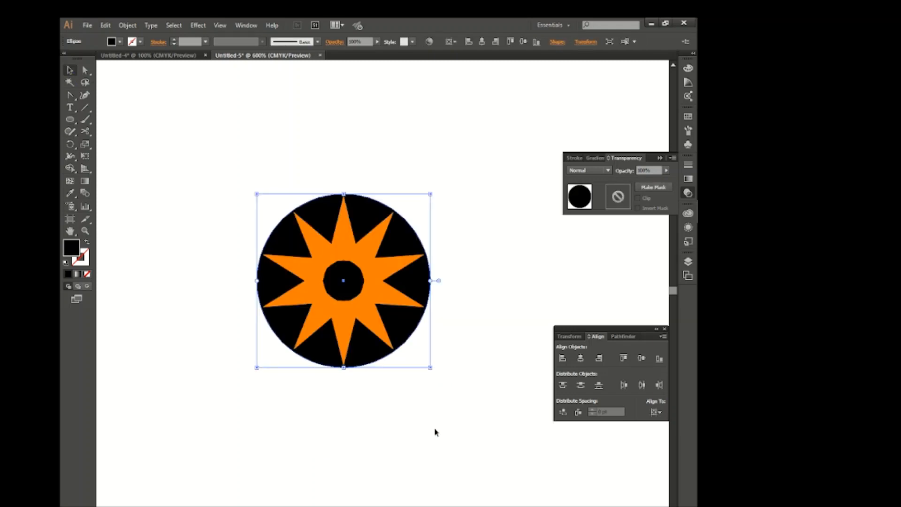
left_click(435, 428)
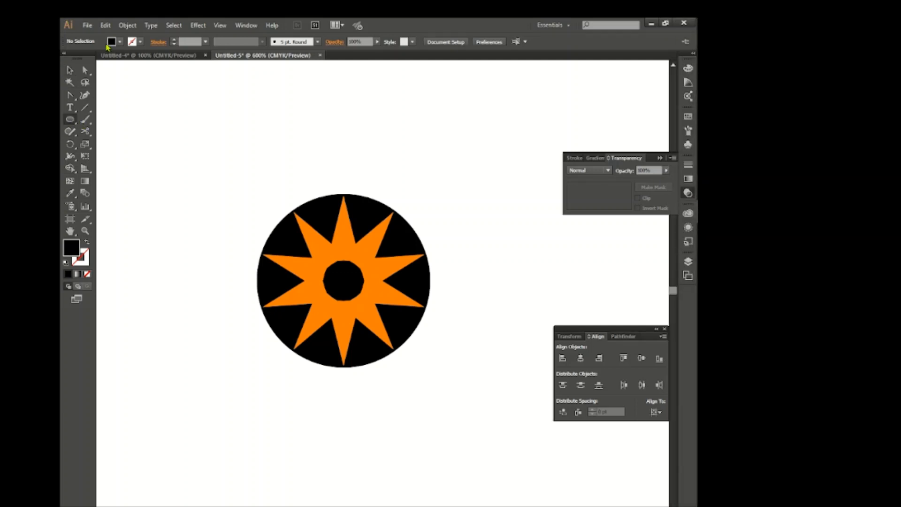
Step: Draw a small orange circle without a stroke in the black gap just left of the star's top point
left_click(113, 42)
left_click(158, 59)
left_click(187, 134)
scroll(330, 240, "up", 1)
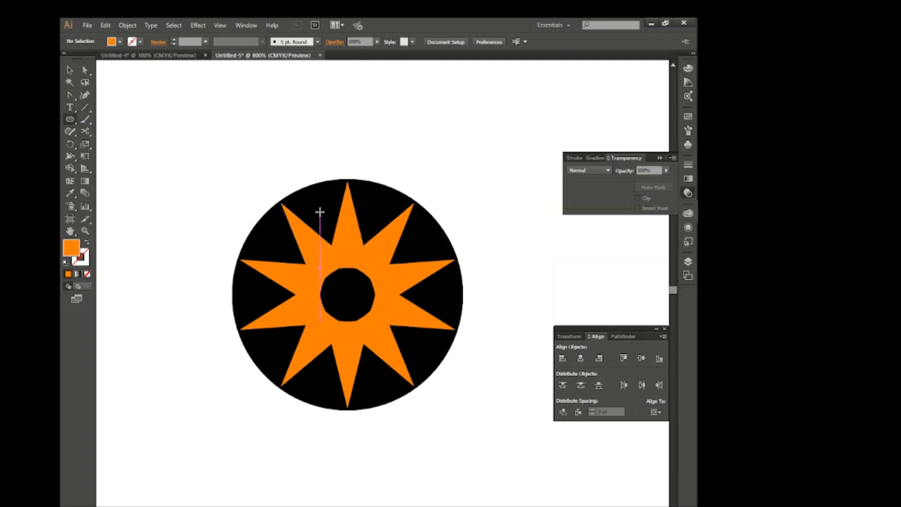
left_click_drag(320, 212, 331, 220)
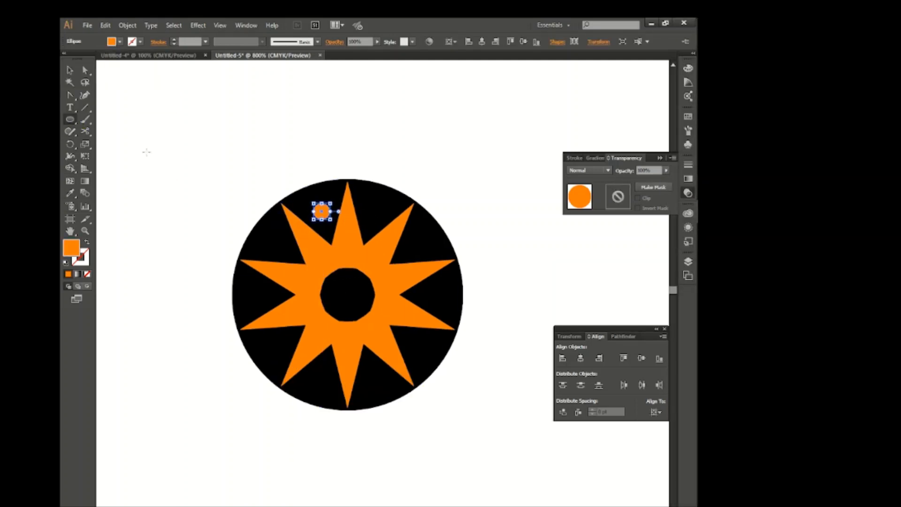
left_click(71, 72)
left_click(153, 143)
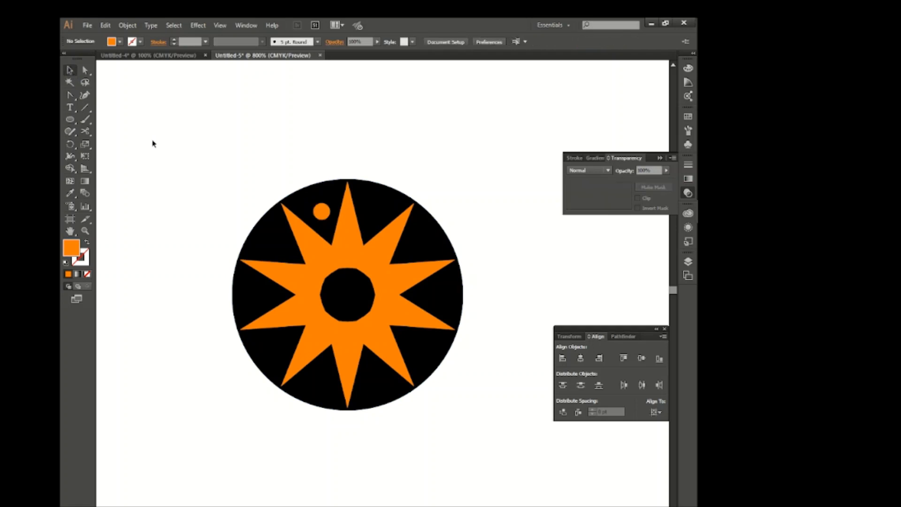
Step: Copy the small orange circle around the star's center at 36° intervals until every gap between the points holds one
left_click(328, 215)
key("r")
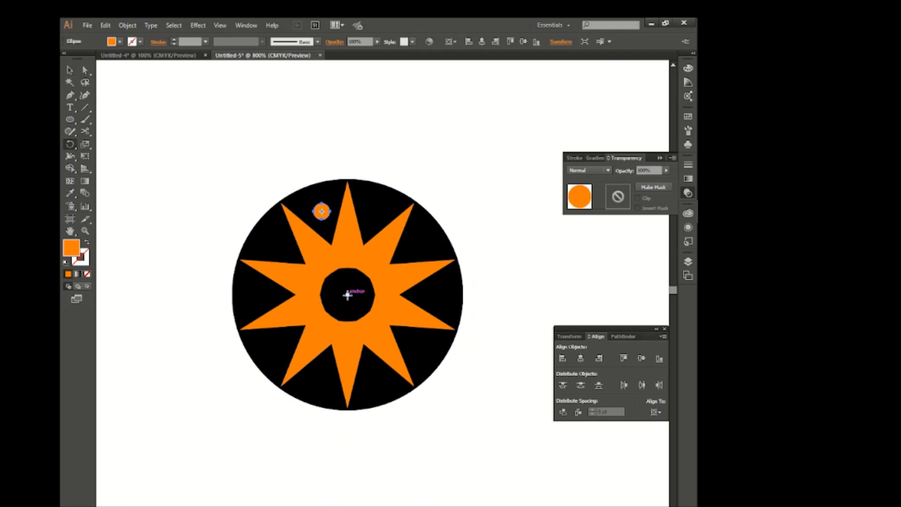
left_click(348, 294, "alt")
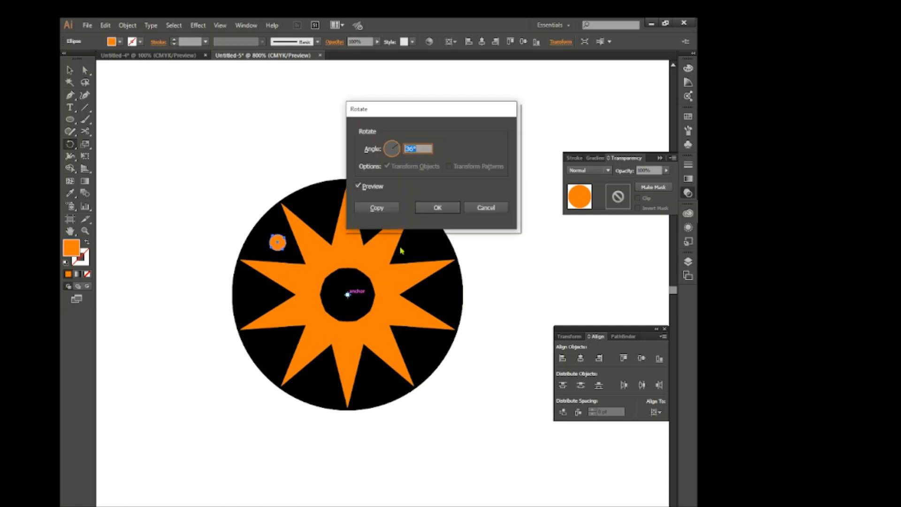
left_click(373, 208)
key("ctrl+d")
key("ctrl+d")
key("ctrl+d")
key("ctrl+d")
key("ctrl+d")
key("ctrl+d")
key("ctrl+d")
key("ctrl+d")
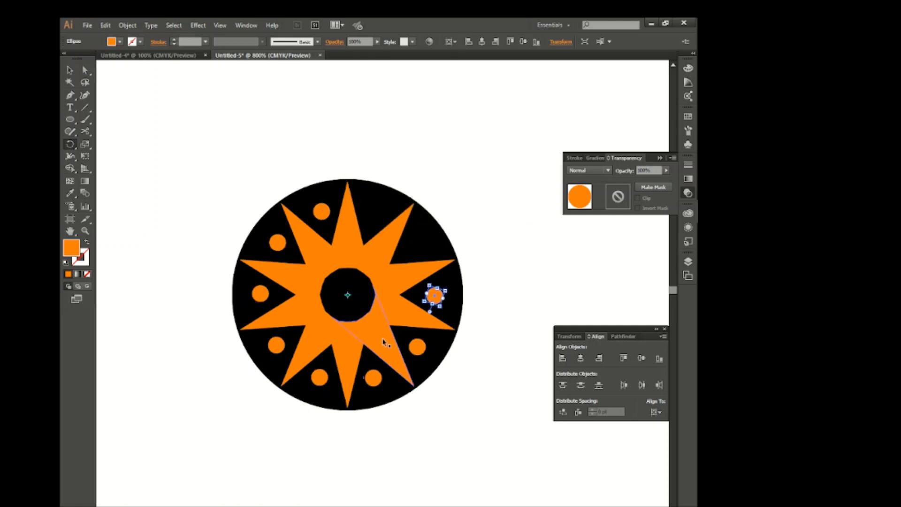
left_click(165, 151)
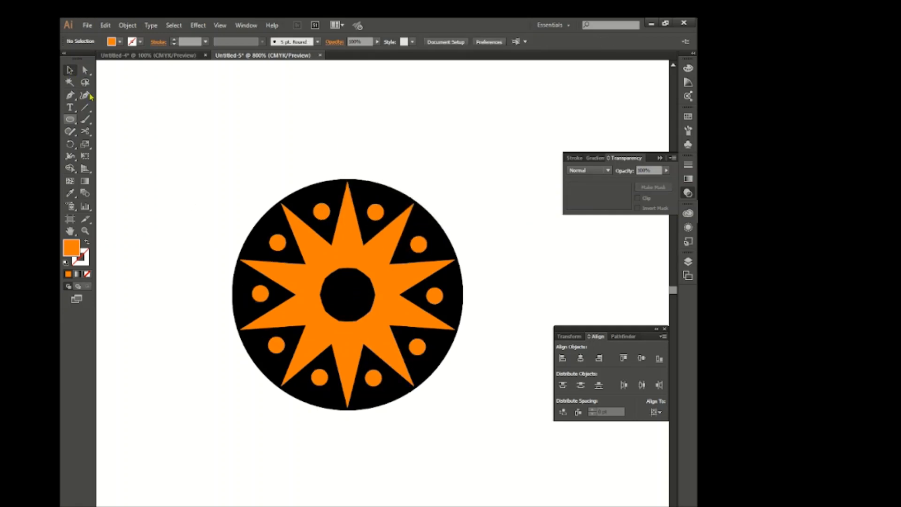
Step: Draw an upright, unfilled ellipse with a 1 pt black stroke above the black circle and convert its top anchor to a sharp corner
left_click(112, 41)
left_click(66, 58)
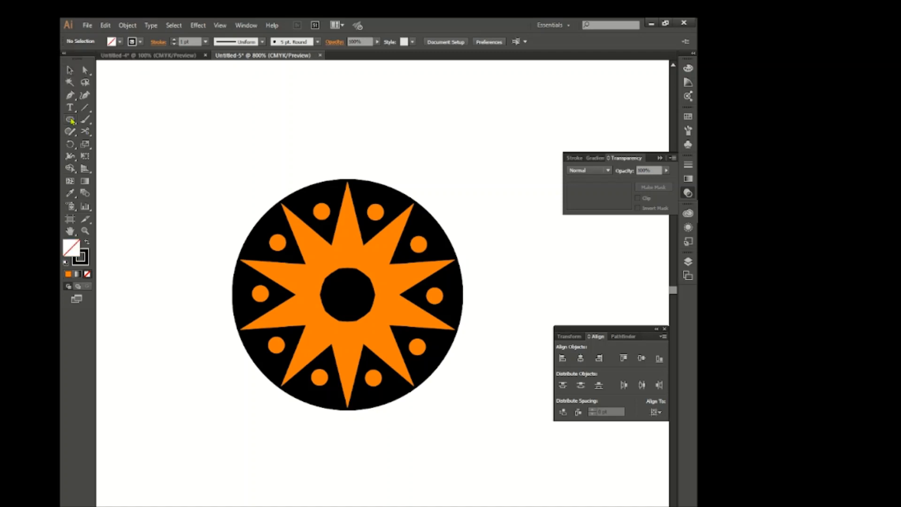
left_click(70, 120)
left_click_drag(331, 104, 375, 172)
left_click_drag(70, 95, 121, 95)
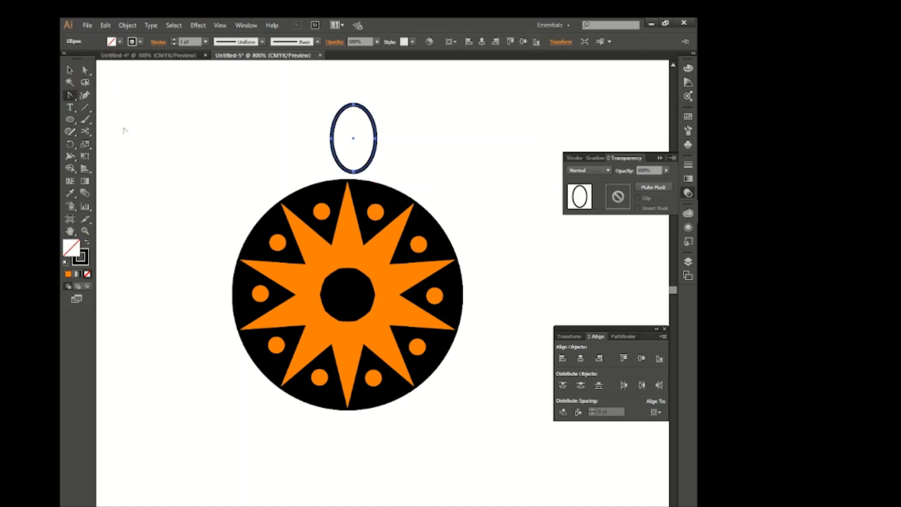
left_click(354, 105)
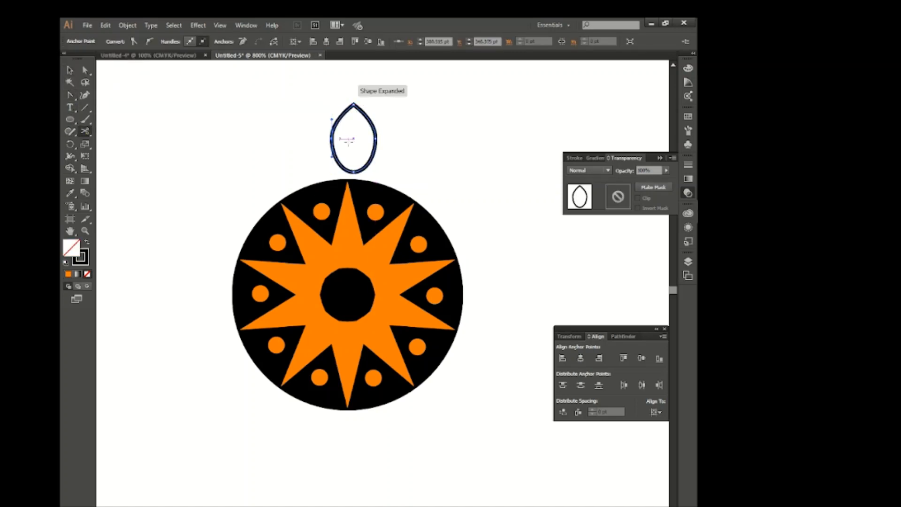
Step: Remove the lower half of the pointed ellipse and stretch the remaining arch slightly taller and wider
left_click(70, 71)
key("Delete")
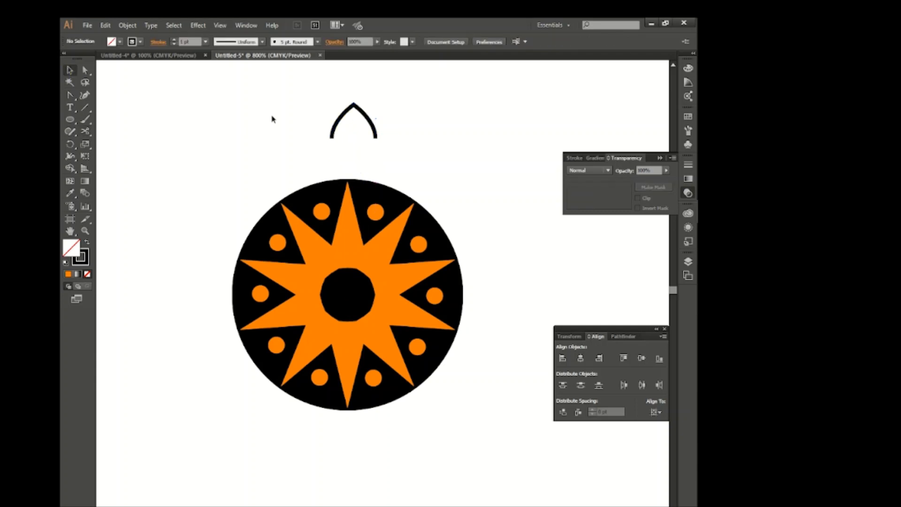
left_click(331, 135)
left_click_drag(376, 140, 381, 149)
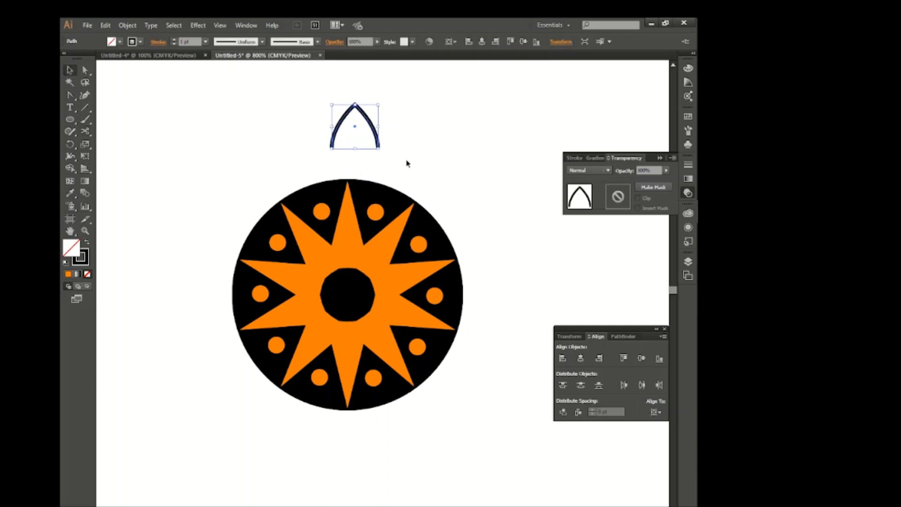
left_click(406, 160)
Step: Draw a short vertical line down from the arch's apex and give it a width profile that tapers toward its lower end
left_click(355, 104)
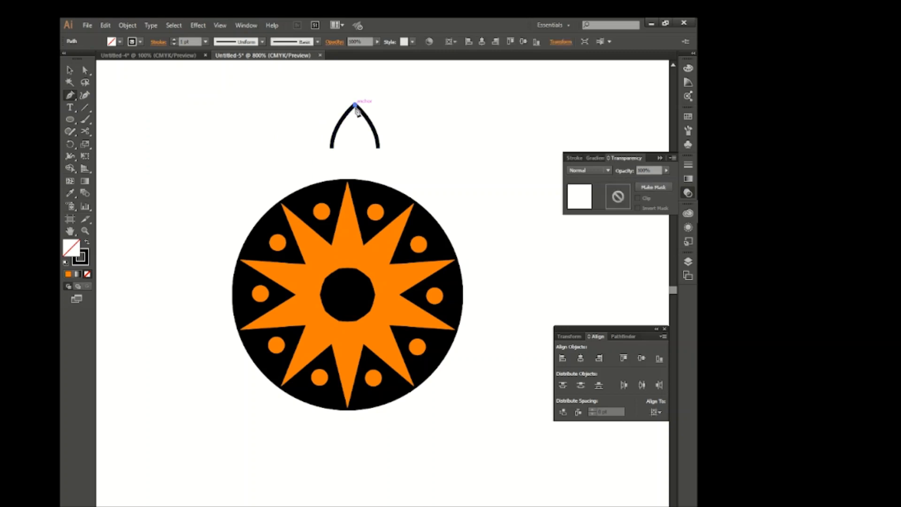
left_click(356, 130)
left_click(70, 70)
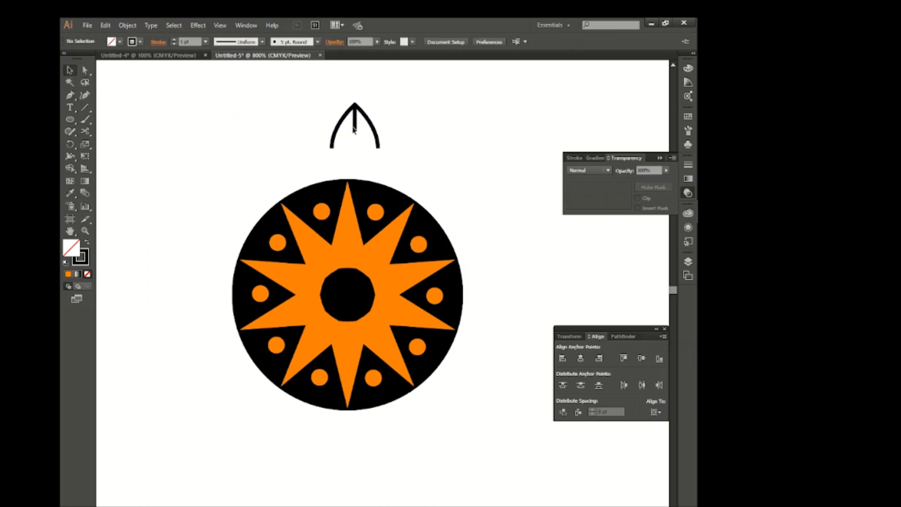
left_click(356, 128)
left_click(227, 43)
left_click(226, 115)
left_click(192, 112)
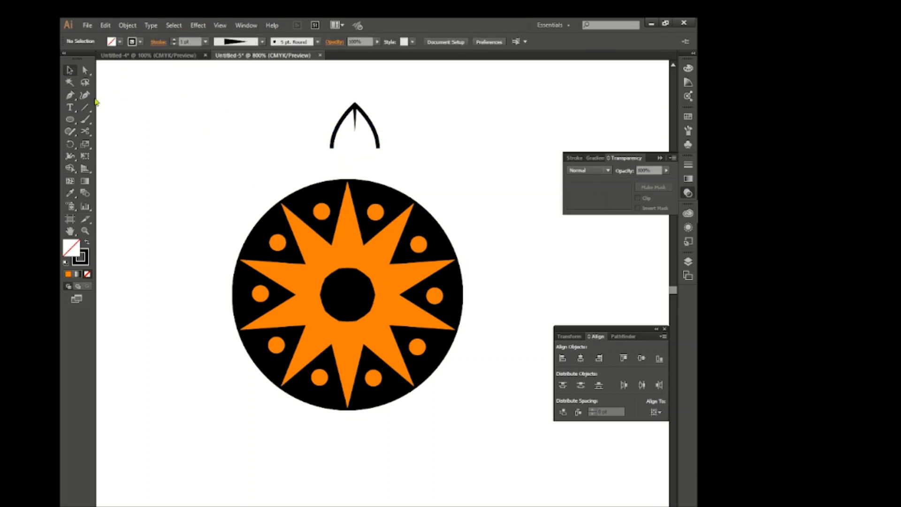
Step: Draw a small circle below the tapered line and give it a black fill with no stroke
left_click(70, 119)
left_click_drag(357, 140, 362, 148)
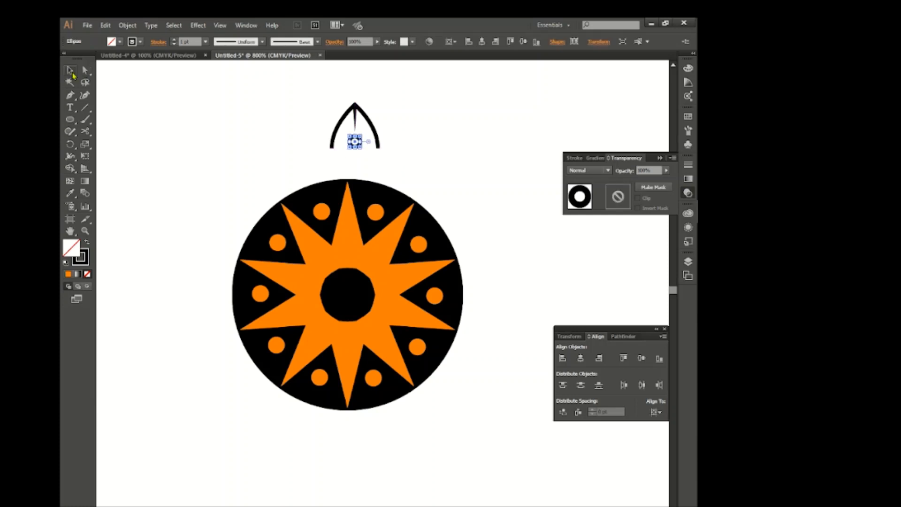
left_click(72, 74)
left_click(113, 42)
left_click(86, 59)
left_click(133, 43)
left_click(65, 59)
left_click(259, 130)
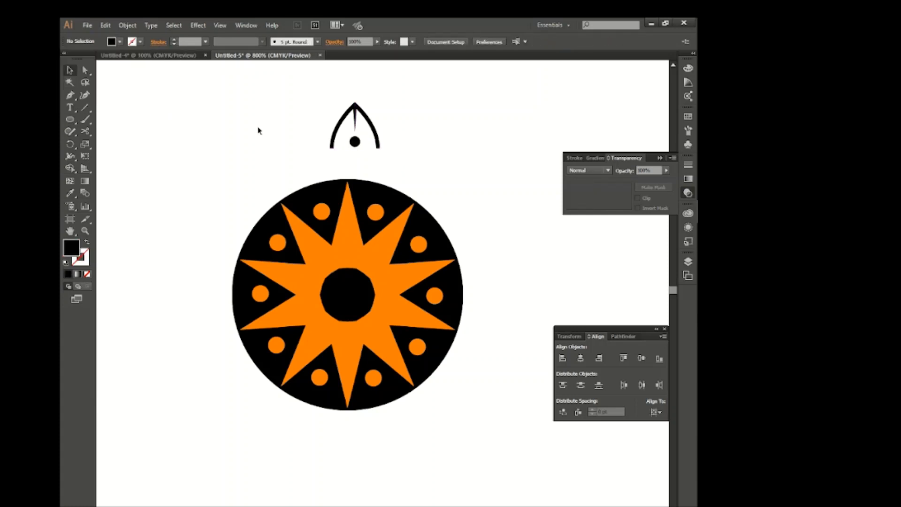
Step: Group the arch, line and dot as one petal and center it on the upper edge of the black circle
key("ctrl+g")
left_click_drag(373, 140, 368, 173)
left_click(399, 153)
left_click(460, 181)
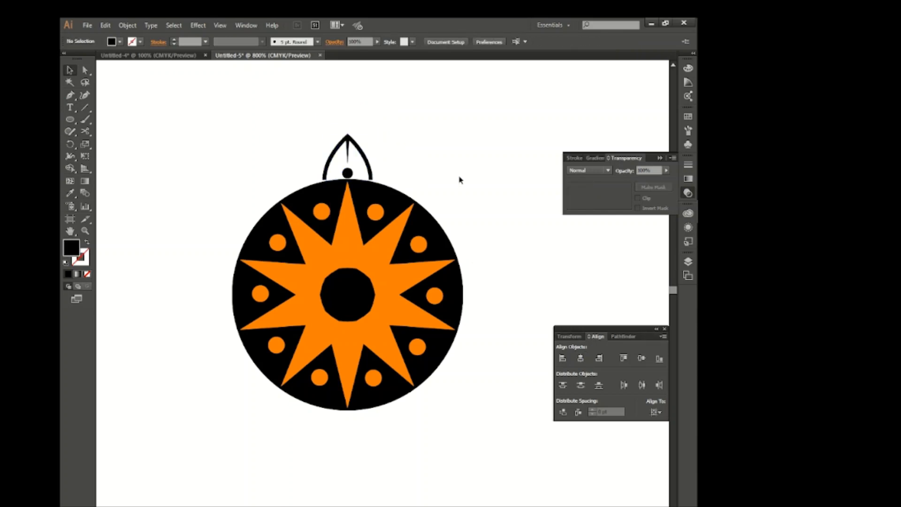
Step: Ungroup the petal and nudge its dot slightly upward, away from the black circle
right_click(348, 174)
left_click(384, 231)
left_click(394, 182)
left_click(348, 174)
left_click(441, 188)
left_click(348, 175)
key("Up")
key("Up")
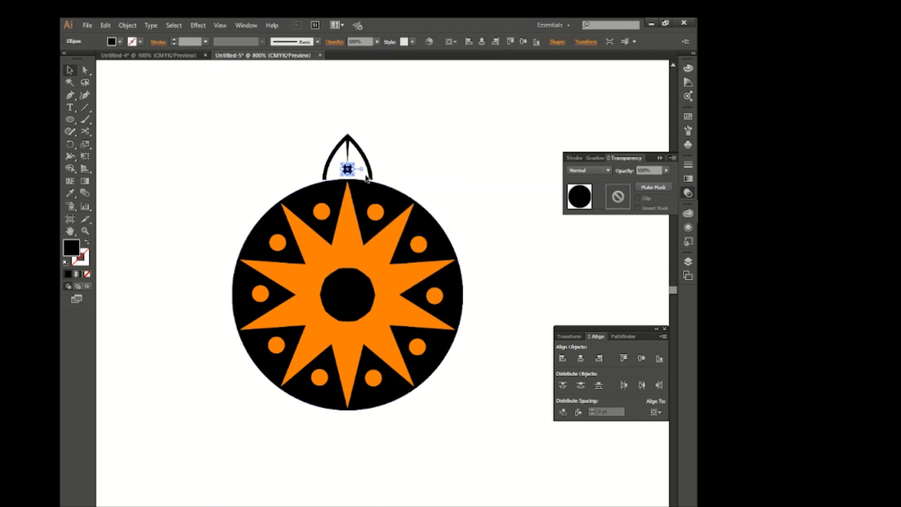
Step: Lower the petal so its base overlaps the black circle, extend its upper part slightly upward, and regroup its parts
left_click_drag(324, 140, 398, 161)
key("Down")
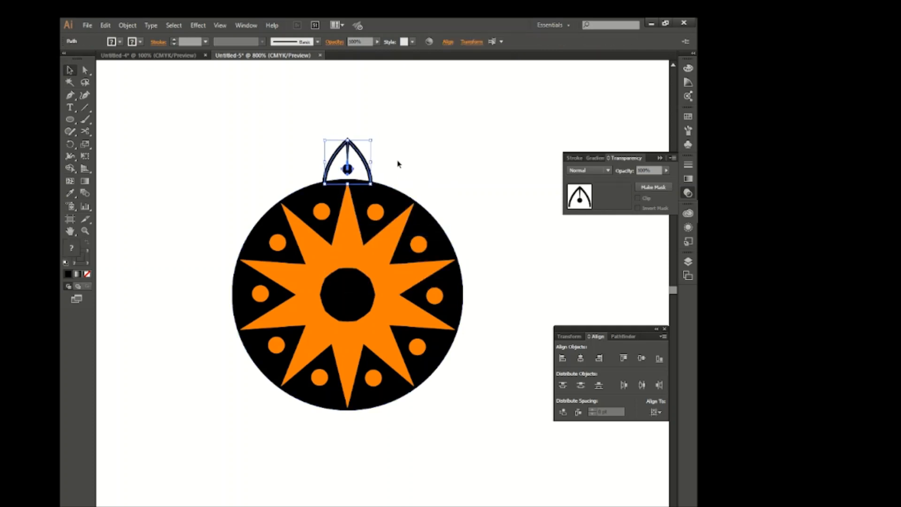
left_click(398, 164)
left_click_drag(321, 125, 401, 166)
left_click_drag(348, 140, 395, 158)
left_click(407, 151)
left_click_drag(299, 132, 393, 169)
key("ctrl+g")
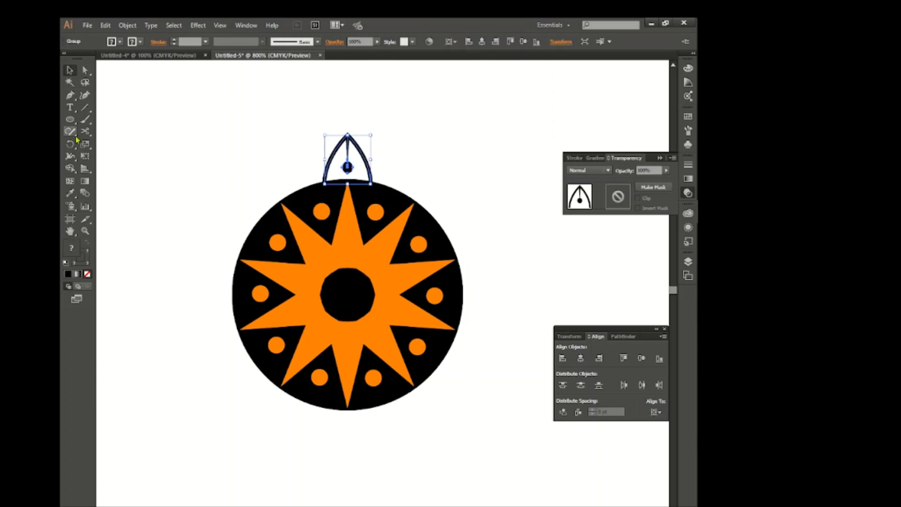
Step: Rotate copies of the petal about the black circle's center to form a full, evenly spaced ring of 24 petals
left_click(70, 144)
left_click(346, 295, "alt")
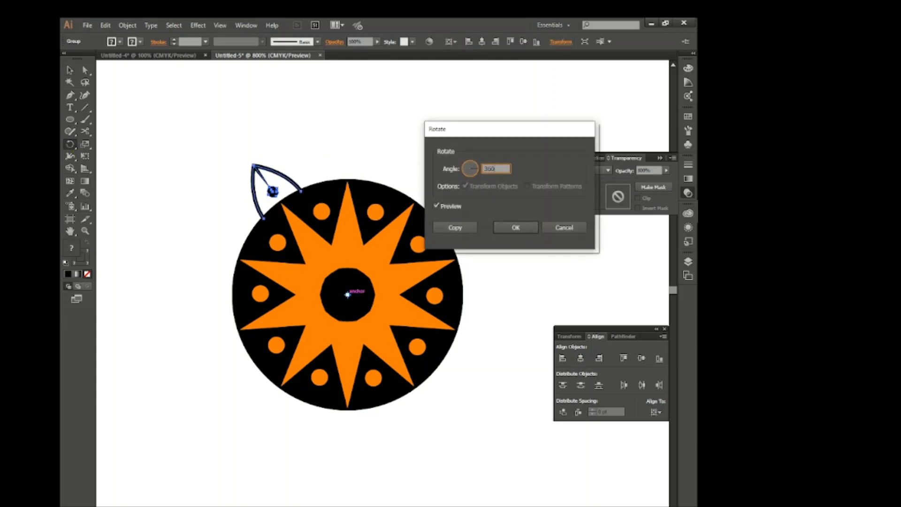
left_click(466, 229)
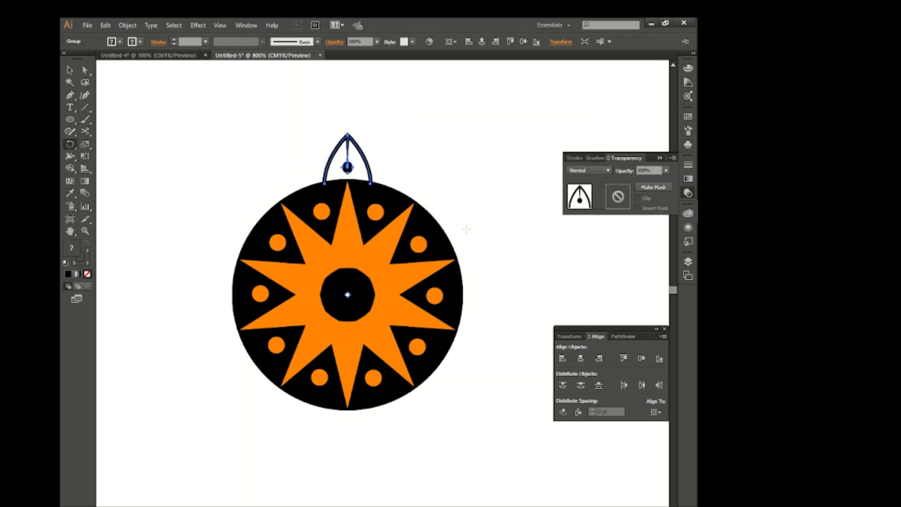
key("ctrl+d")
key("ctrl+d")
key("ctrl+d")
key("ctrl+d")
key("ctrl+d")
key("ctrl+d")
key("ctrl+d")
key("ctrl+d")
key("ctrl+d")
key("ctrl+d")
key("ctrl+d")
key("ctrl+d")
key("ctrl+d")
key("ctrl+d")
key("ctrl+d")
key("ctrl+d")
key("ctrl+d")
key("ctrl+d")
key("ctrl+d")
key("ctrl+d")
key("ctrl+d")
key("ctrl+d")
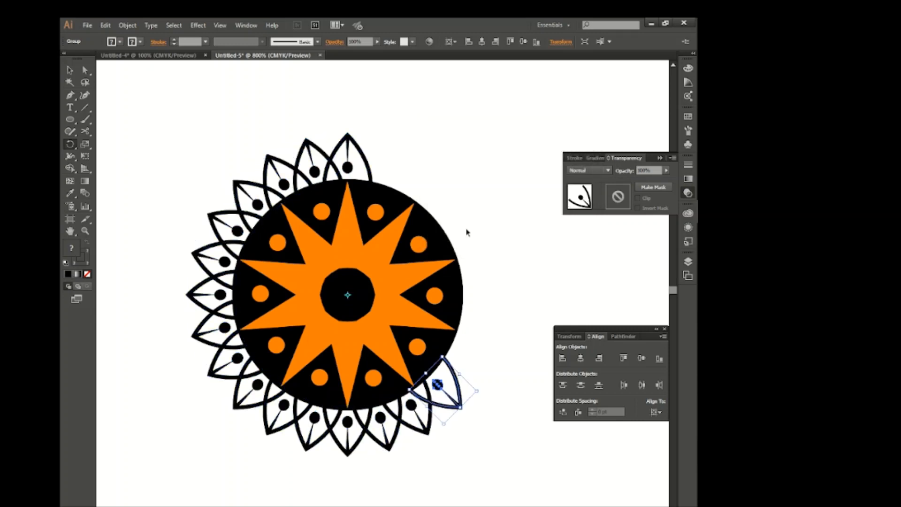
left_click(71, 72)
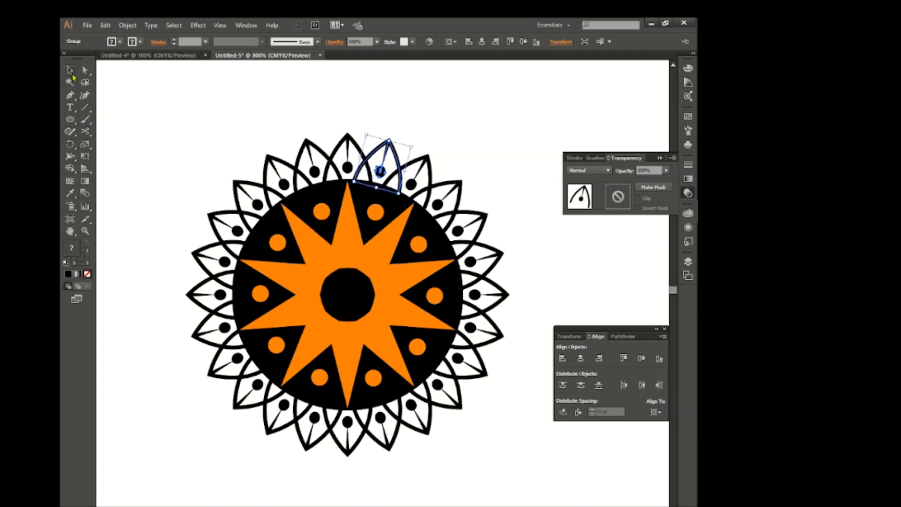
left_click(150, 123)
Step: Draw an unfilled black-outlined circle from the mandala's center around the petal ring and adjust its size to fit closely around the tips
scroll(394, 268, "down", 1)
scroll(393, 268, "right", 1)
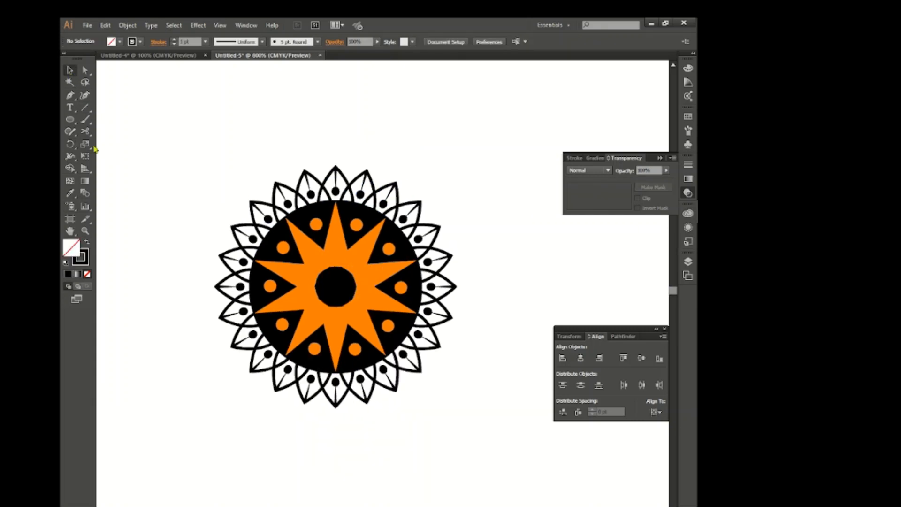
left_click(70, 120)
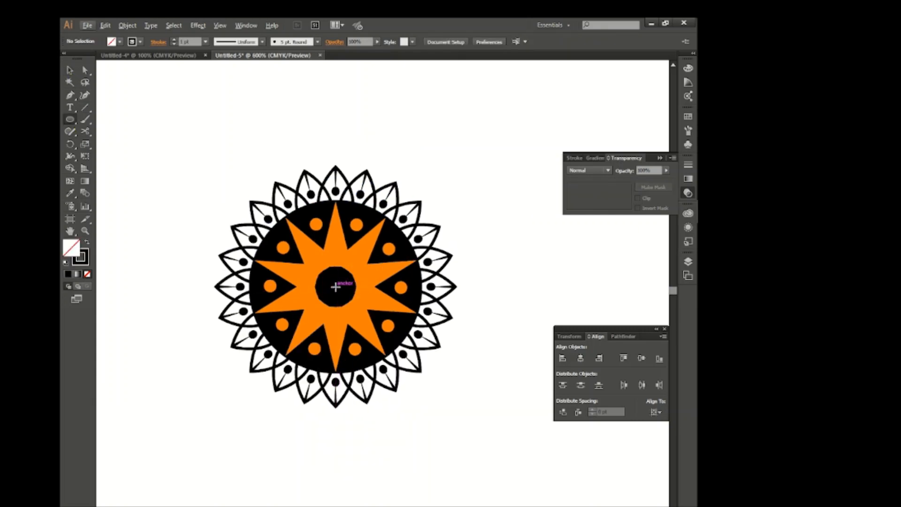
scroll(335, 286, "up", 1)
mouse_move(336, 287)
left_mouse_down()
mouse_move(413, 352)
mouse_move(502, 455)
left_mouse_up()
key("v")
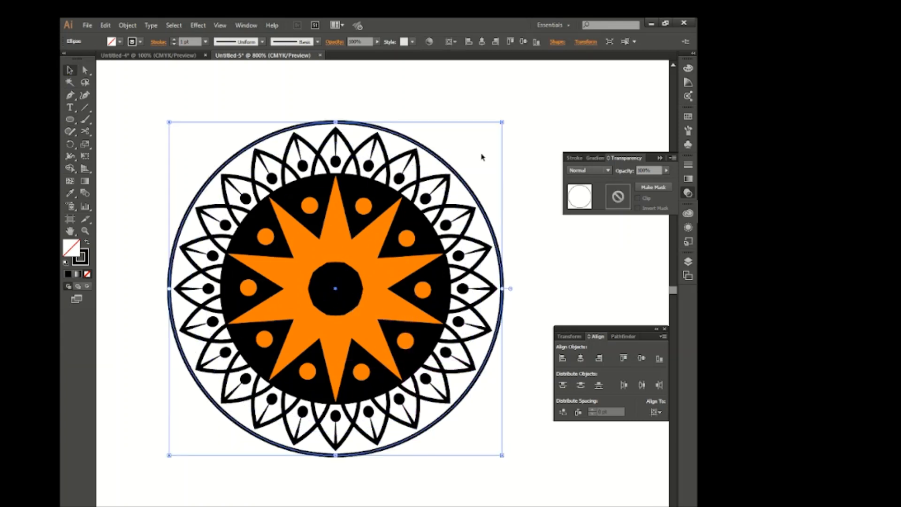
left_click_drag(502, 123, 500, 125)
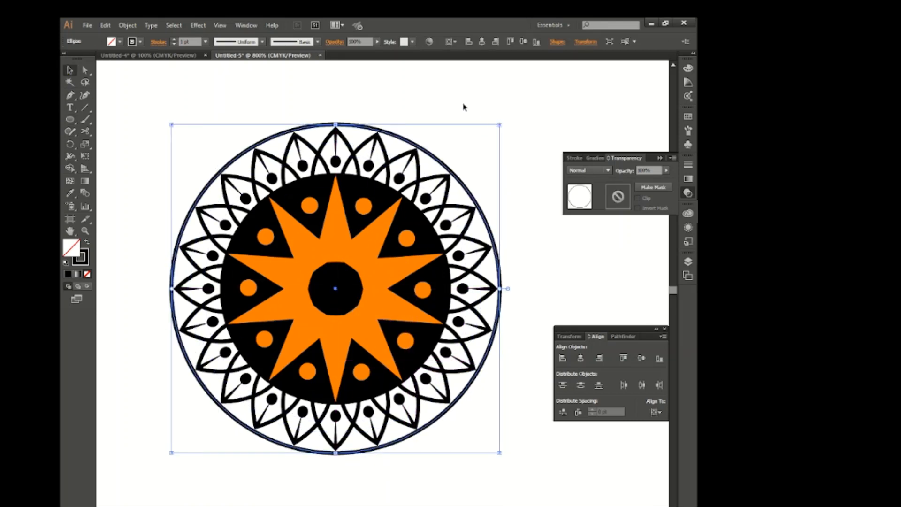
left_click_drag(467, 144, 493, 136)
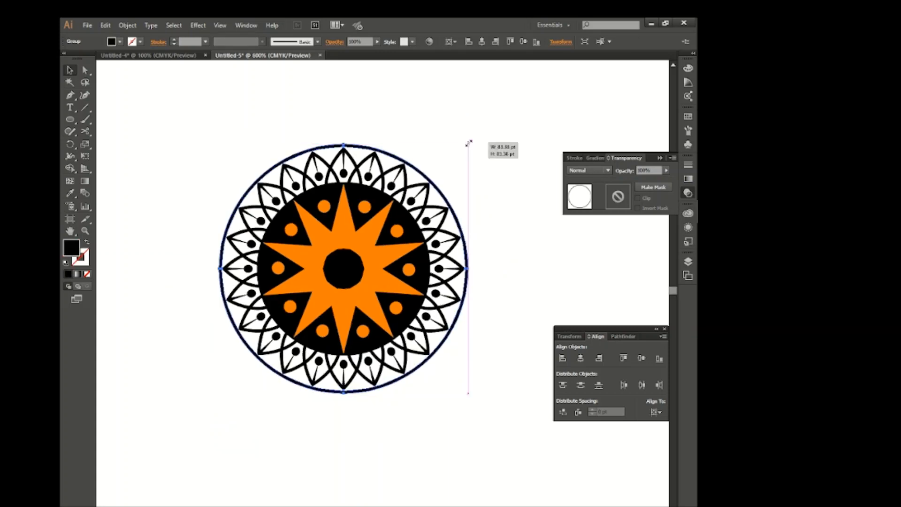
scroll(415, 165, "up", 1)
scroll(415, 225, "down", 2)
Step: Fill the gaps between the petals and the outer ring with orange using the Shape Builder tool, and reselect the whole mandala
left_click_drag(230, 156, 433, 388)
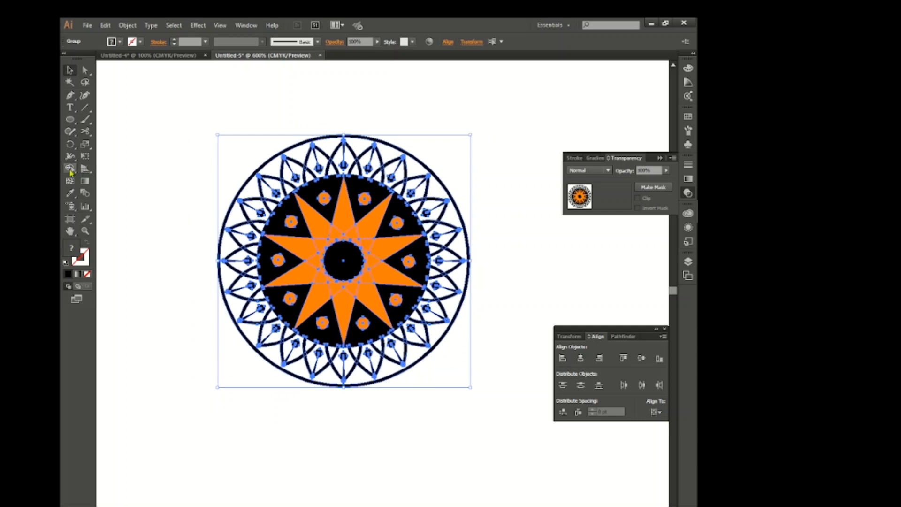
left_click(120, 41)
left_click(158, 58)
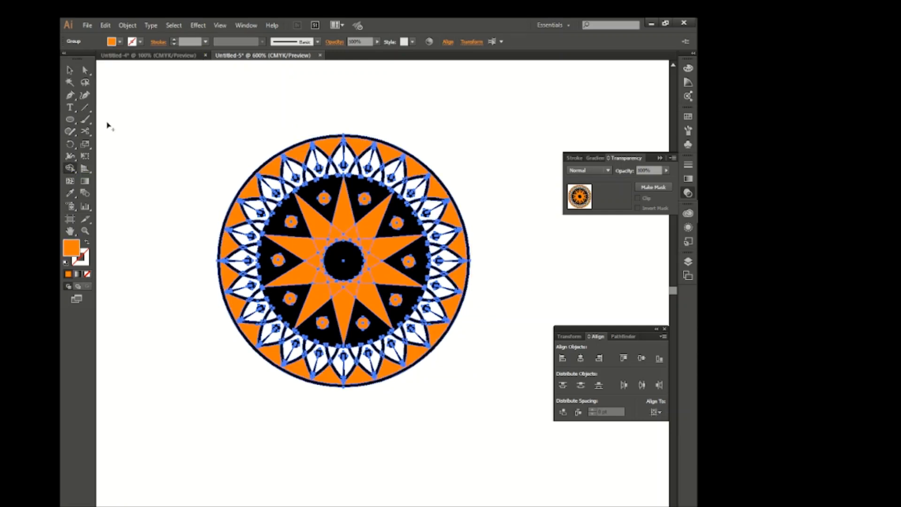
left_click(69, 72)
left_click(195, 133)
left_click_drag(198, 120, 488, 372)
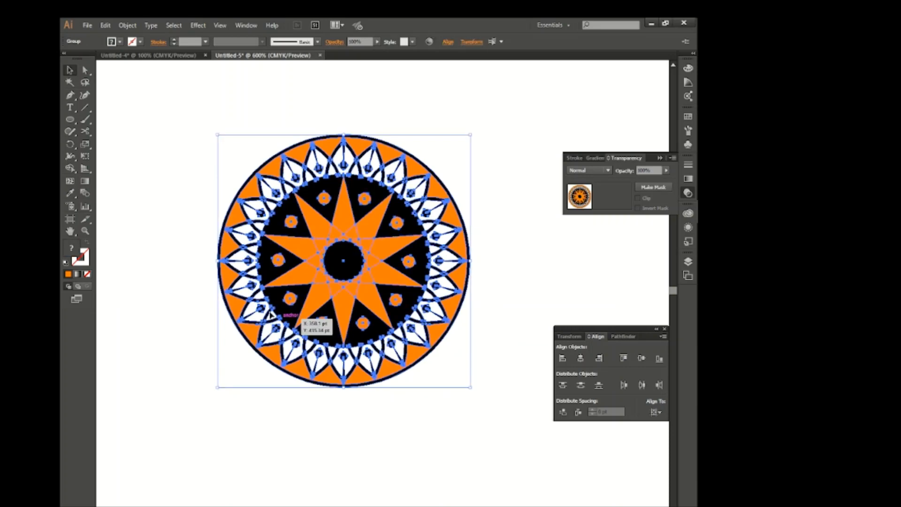
Step: Fill the small areas between the petals' bases with orange using the Shape Builder tool, and deselect the mandala
left_click(77, 172)
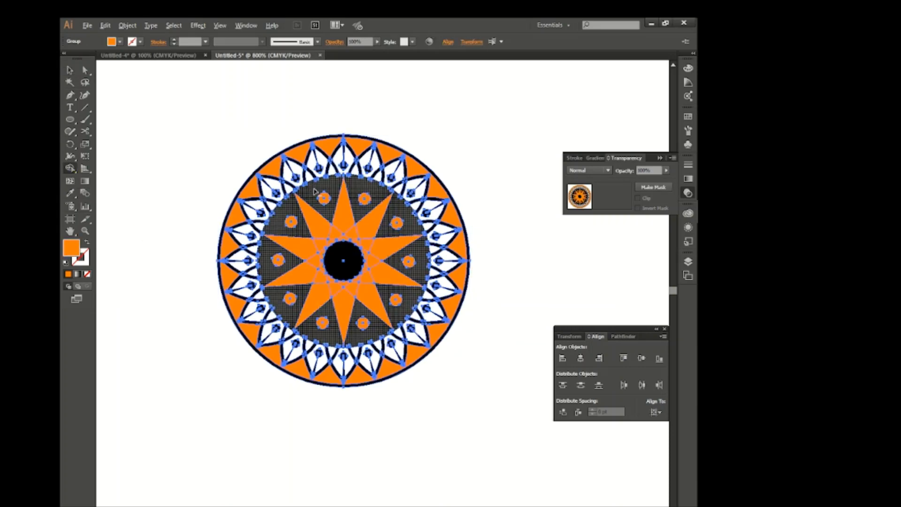
scroll(309, 179, "up", 1)
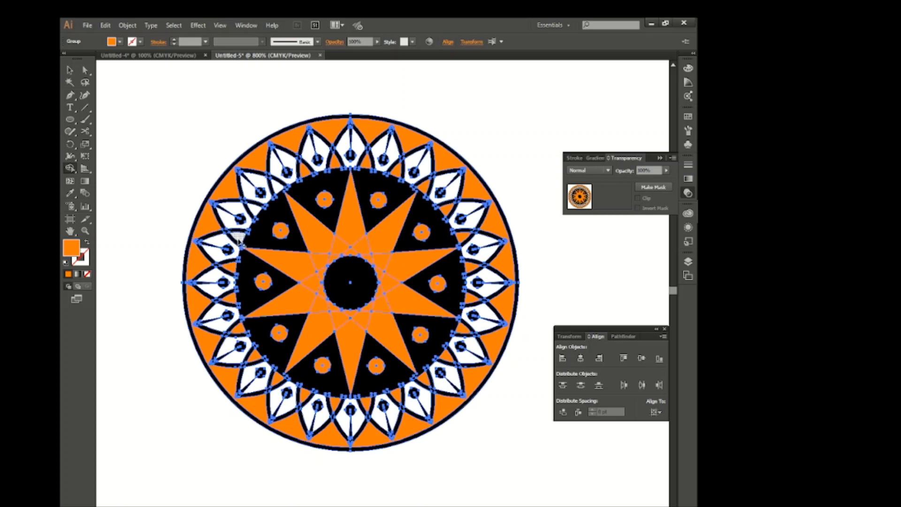
key("v")
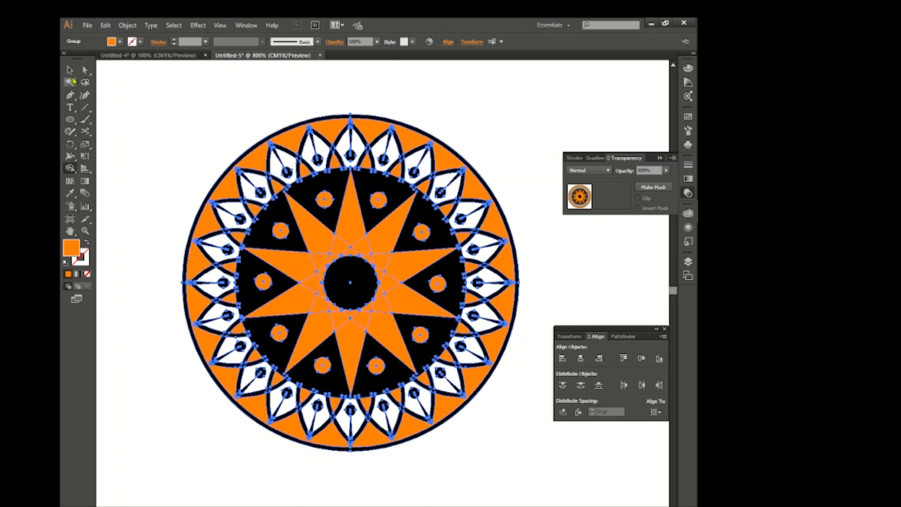
left_click(149, 173)
scroll(398, 309, "down", 1)
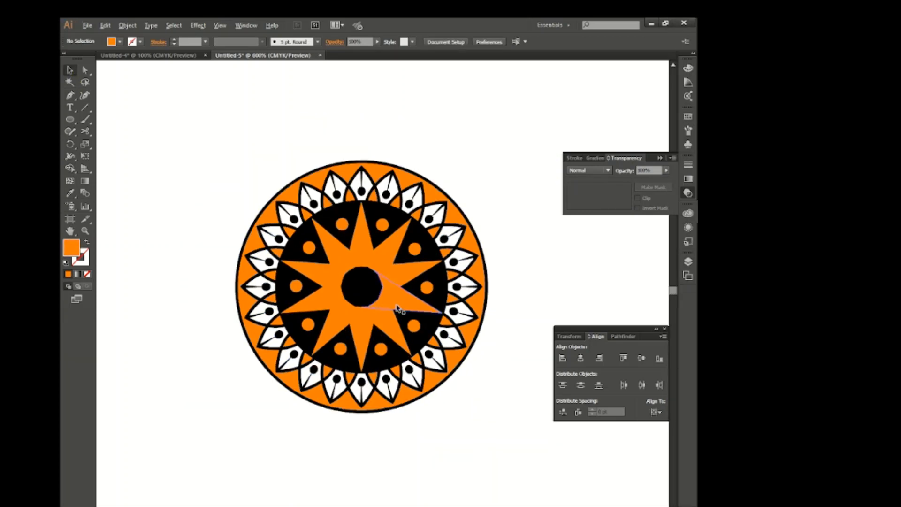
left_click_drag(243, 156, 512, 401)
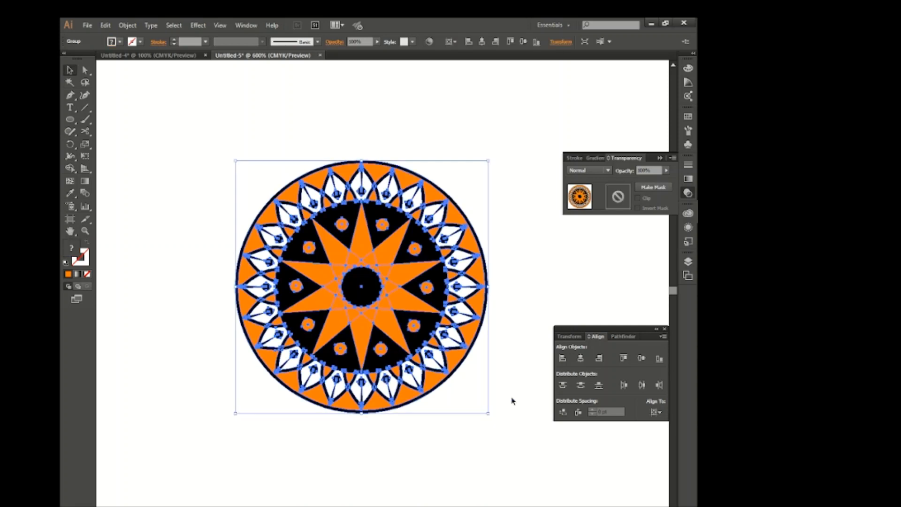
left_click(338, 148)
left_click_drag(307, 246, 295, 282)
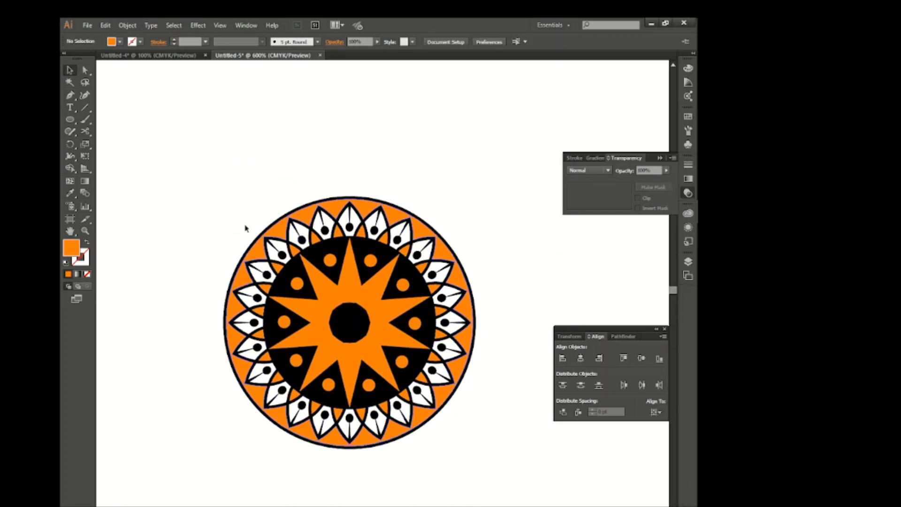
Step: Draw an unfilled, black-outlined upright ellipse above the mandala and convert its top anchor into a sharp point
left_click(75, 119)
left_click(140, 41)
left_click(88, 56)
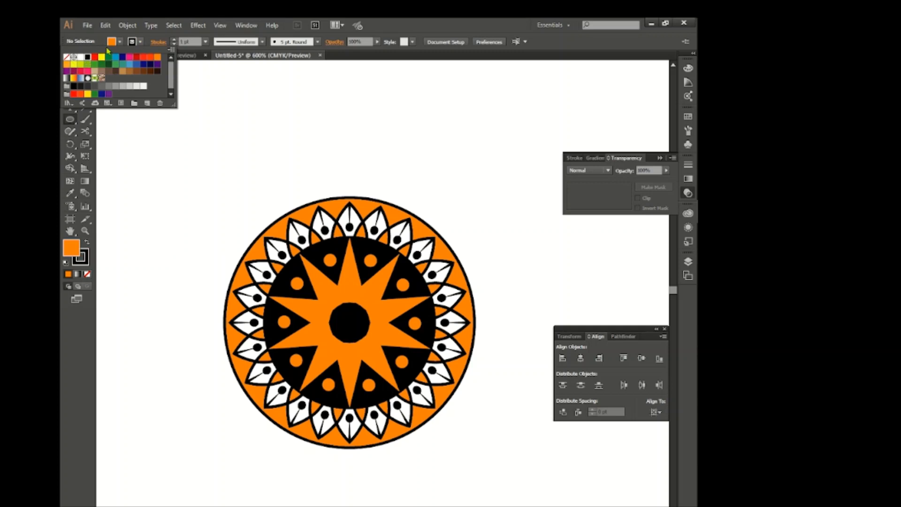
left_click(119, 42)
left_click(66, 57)
left_click(330, 100)
left_click_drag(317, 96, 372, 189)
left_click_drag(70, 94, 122, 130)
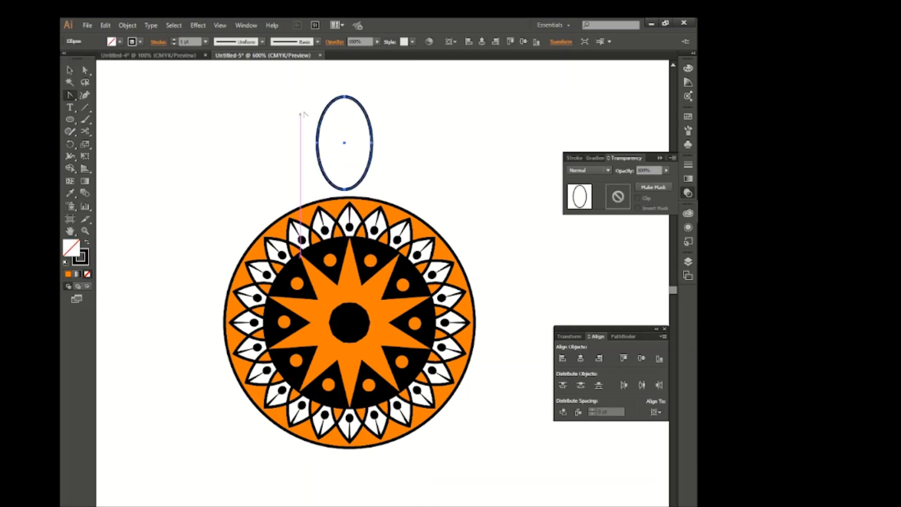
left_click(344, 97)
Step: Cut the pointed ellipse at its two side anchors, delete the lower half, and enlarge the remaining arch slightly
left_click(70, 71)
left_click(137, 113)
left_click(85, 132)
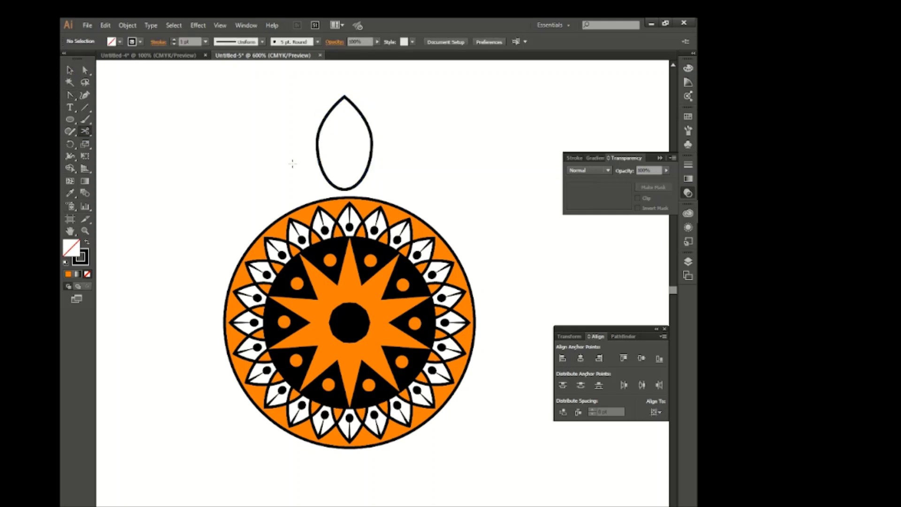
left_click(317, 142)
left_click(372, 142)
left_click(70, 70)
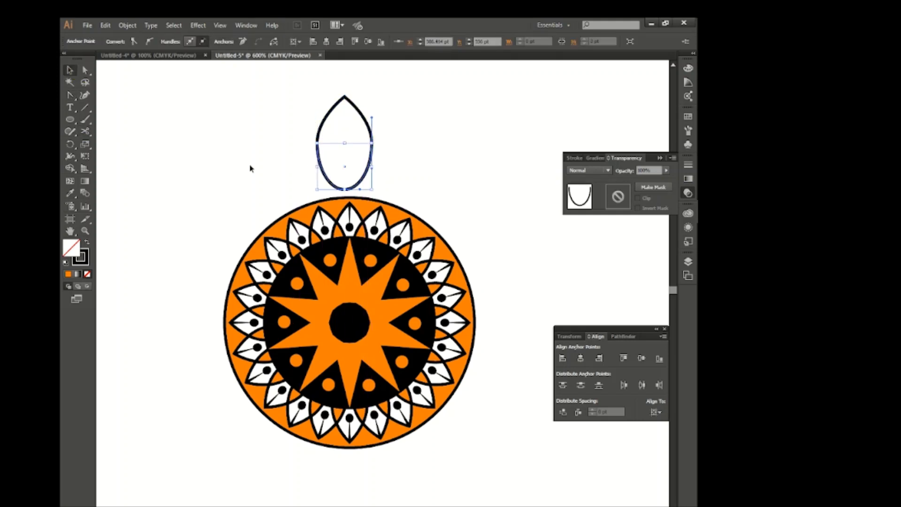
key("Delete")
left_click_drag(291, 113, 381, 154)
left_click(398, 134)
left_click(385, 157)
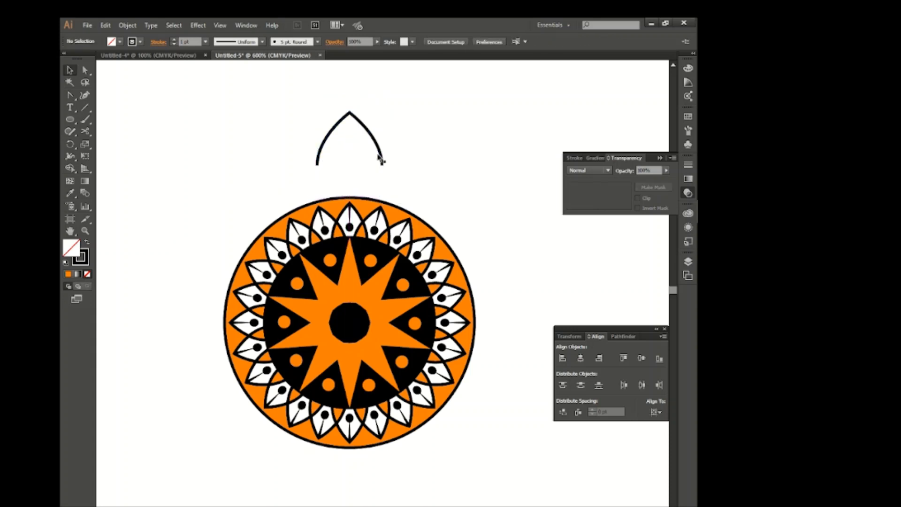
Step: Nest two progressively smaller copies of the arch inside it and enlarge the outer arch slightly
left_click(365, 124)
left_click_drag(351, 110, 363, 126)
scroll(354, 122, "up", 1)
left_click(423, 142)
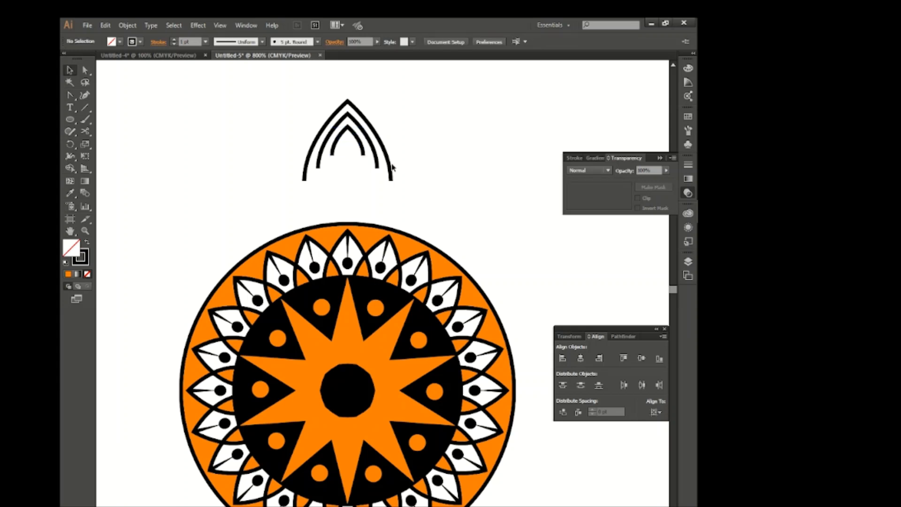
left_click(391, 165)
left_click_drag(392, 181, 398, 186)
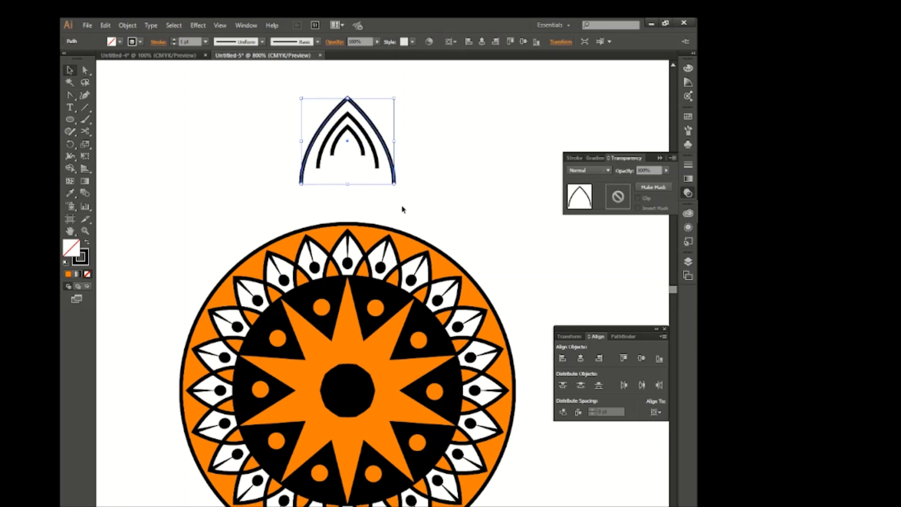
left_click(430, 212)
Step: Draw a short vertical line down from the innermost arch's tip and give it a tapered width profile
left_click_drag(69, 95, 107, 94)
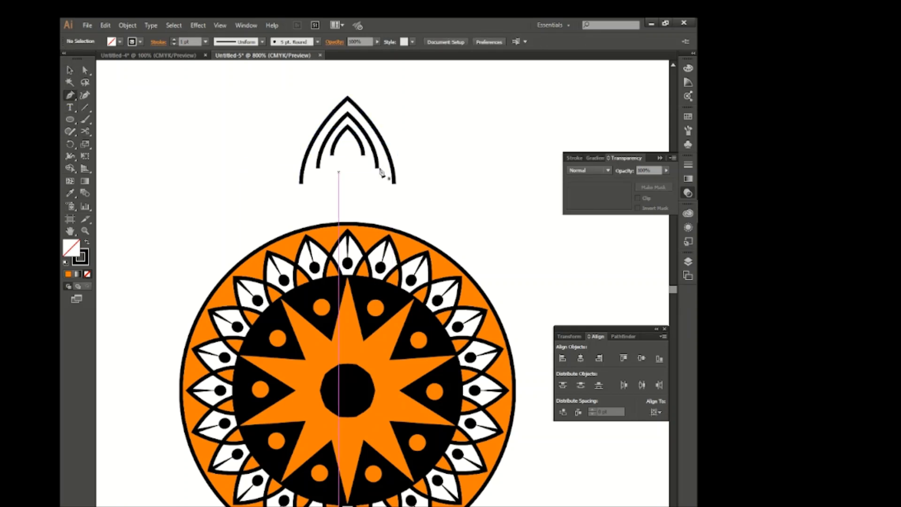
left_click(348, 127)
left_click(347, 150)
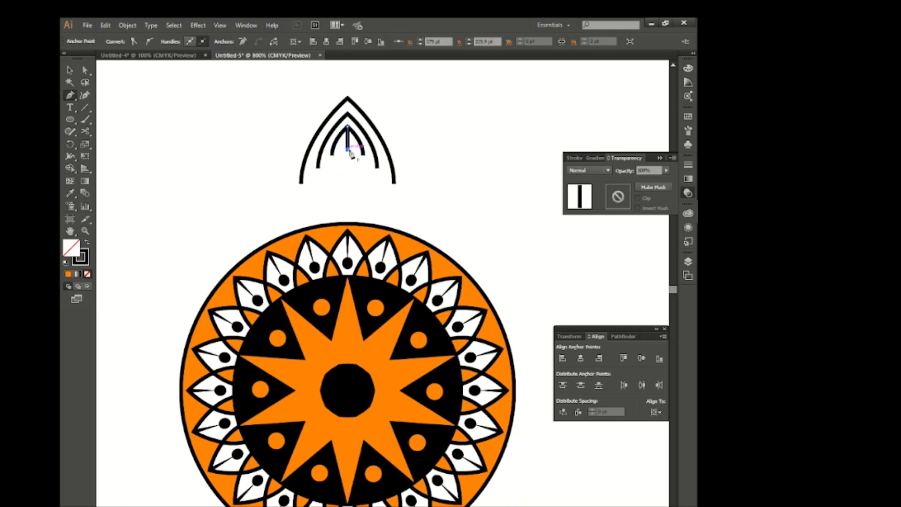
left_click(70, 71)
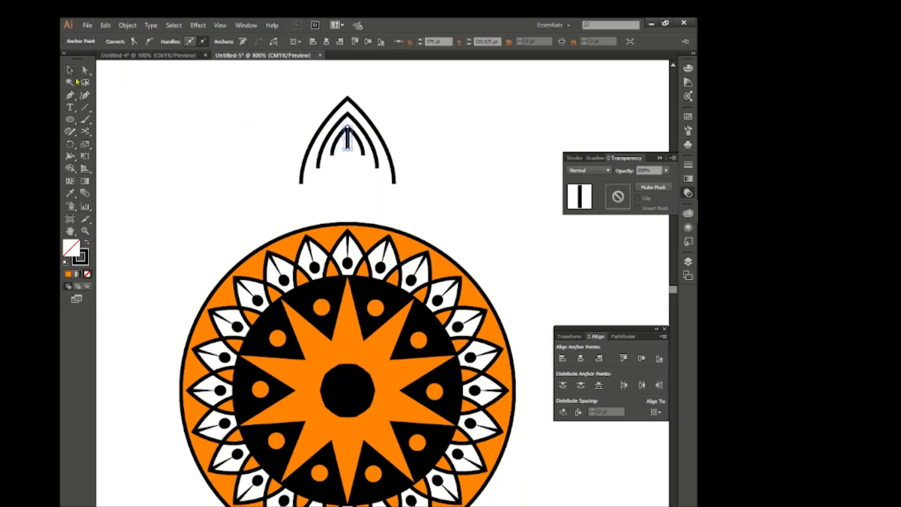
left_click(231, 114)
Step: Draw a small orange circle without an outline below the tapered line, centered under the innermost arch's tip
left_click(70, 119)
left_click(112, 42)
left_click(158, 58)
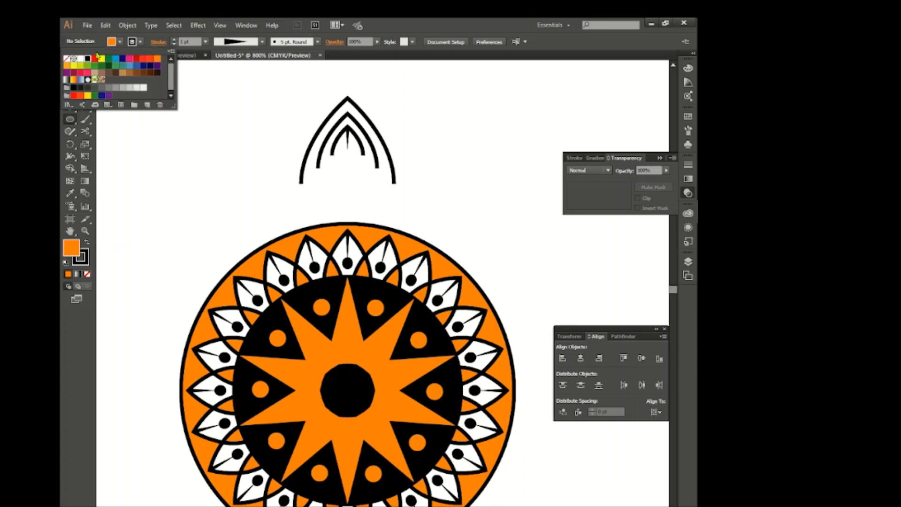
left_click(68, 59)
scroll(348, 170, "up", 1)
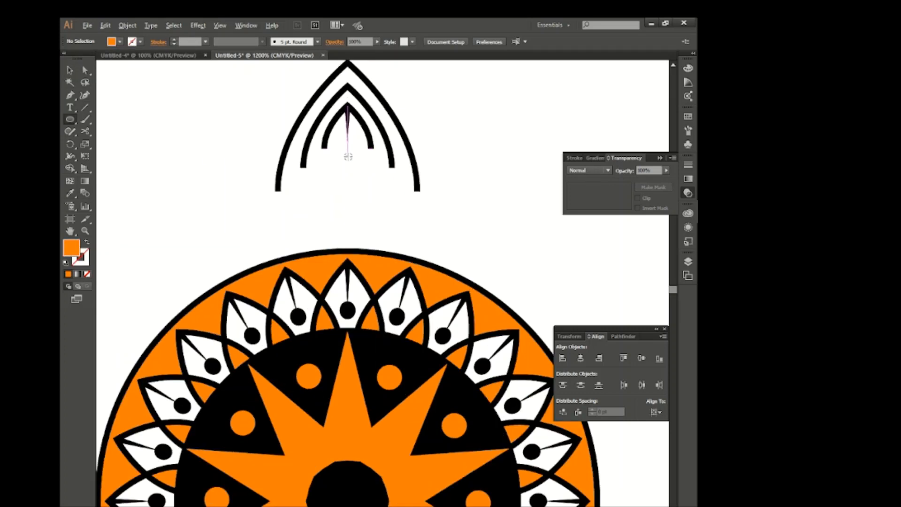
mouse_move(347, 154)
left_mouse_down()
mouse_move(352, 164)
mouse_move(346, 155)
left_mouse_up()
Step: Extend the tapered line's lower end down to the orange dot and deselect it
left_click(75, 71)
left_click(347, 132)
left_click(85, 71)
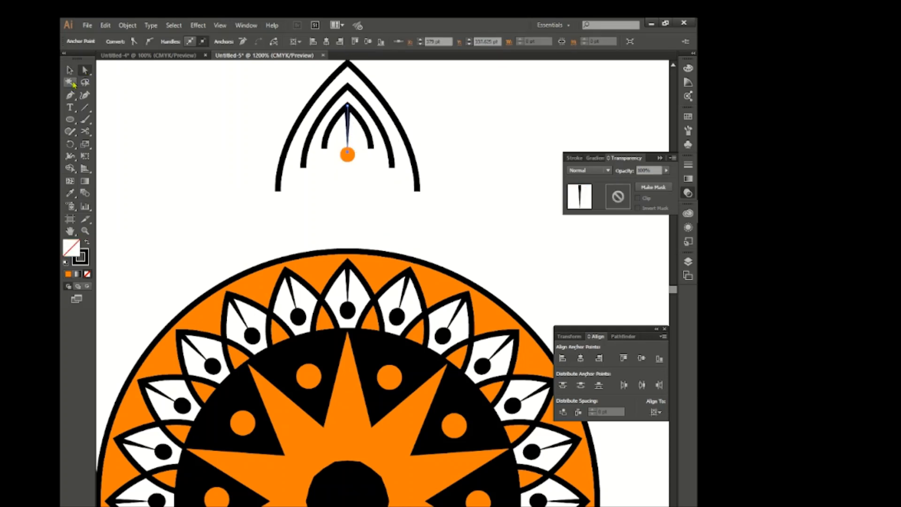
left_click(71, 72)
left_click(143, 166)
Step: Group the arches, line and dot into one petal and lower it so its base meets the mandala's outer ring
scroll(358, 179, "down", 1)
left_click_drag(274, 103, 391, 216)
left_click(436, 185)
key("Down")
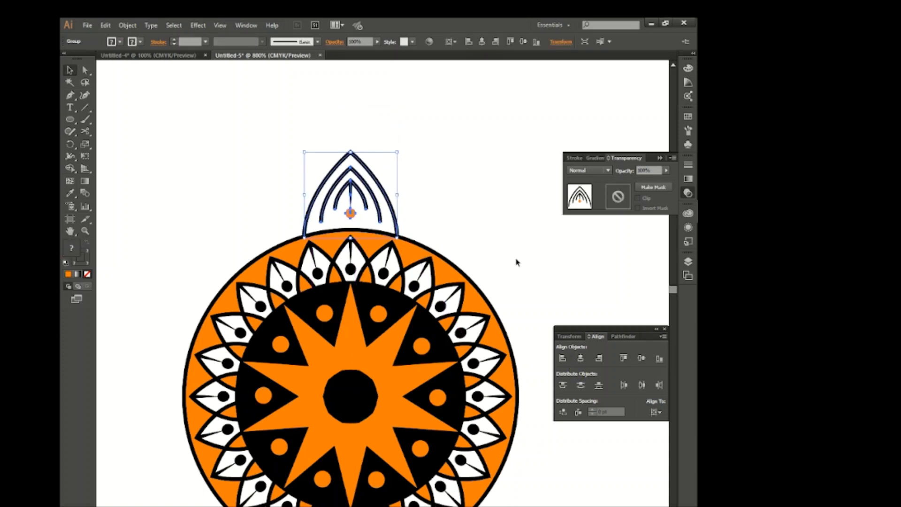
left_click(509, 259)
Step: Create a copy of the new petal rotated by 360/14 degrees about the mandala's center
left_click_drag(268, 155, 405, 188)
scroll(448, 270, "down", 1)
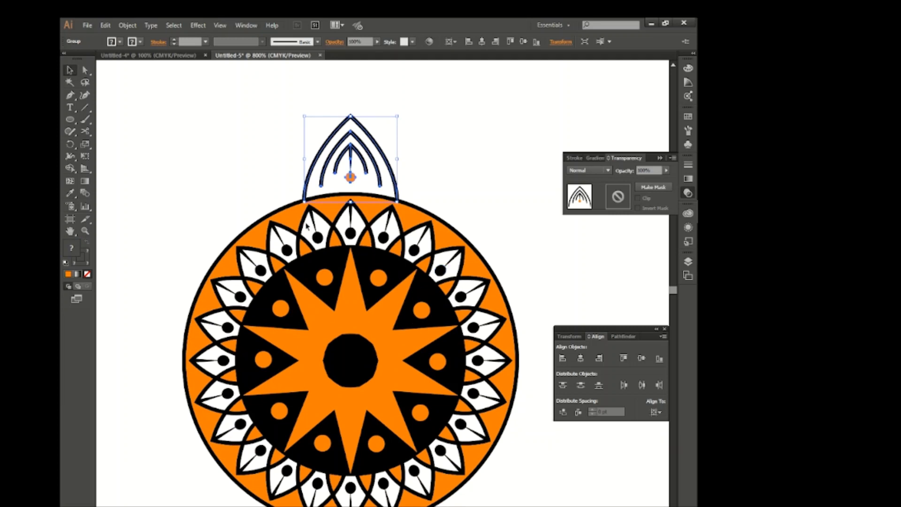
left_click(69, 143)
scroll(352, 361, "down", 1)
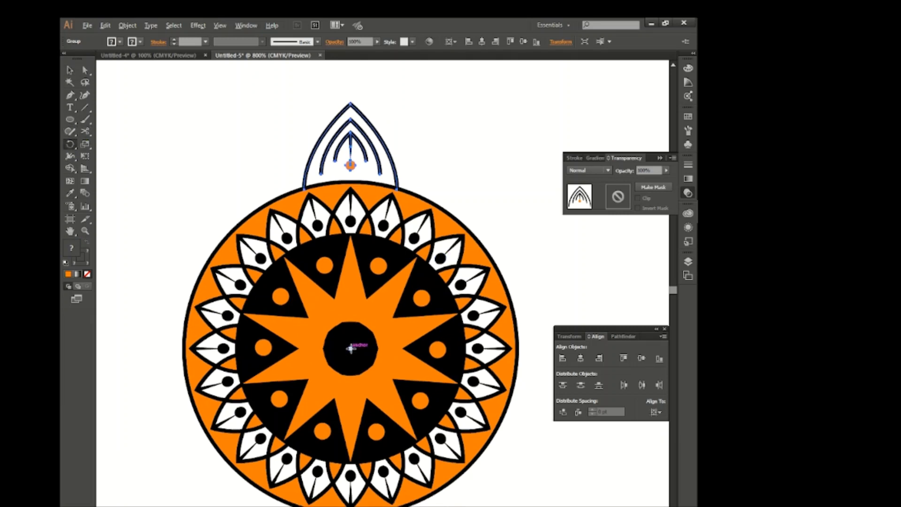
left_click(351, 350, "alt")
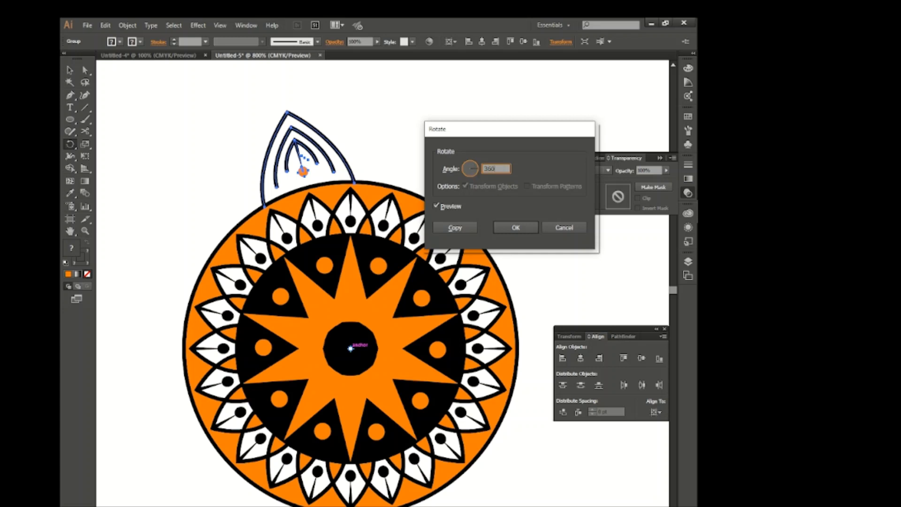
type("360/15")
left_click(455, 228)
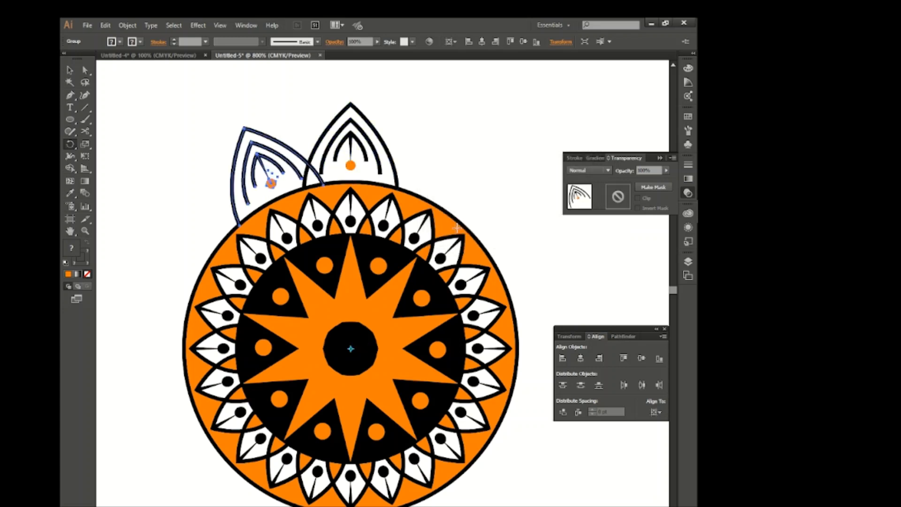
Step: Repeat the rotated copy around the mandala to complete an evenly spaced ring of 14 outer petals, and deselect everything
key("ctrl+d")
key("ctrl+d")
key("ctrl+d")
key("ctrl+d")
key("ctrl+d")
key("ctrl+d")
key("ctrl+d")
key("ctrl+d")
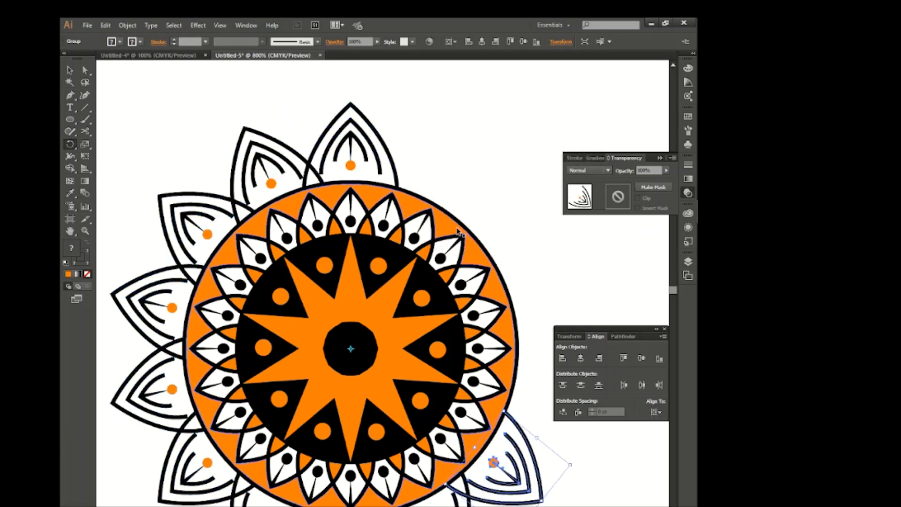
key("ctrl+d")
key("ctrl+d")
key("ctrl+d")
key("ctrl+d")
key("v")
key("ctrl+shift+a")
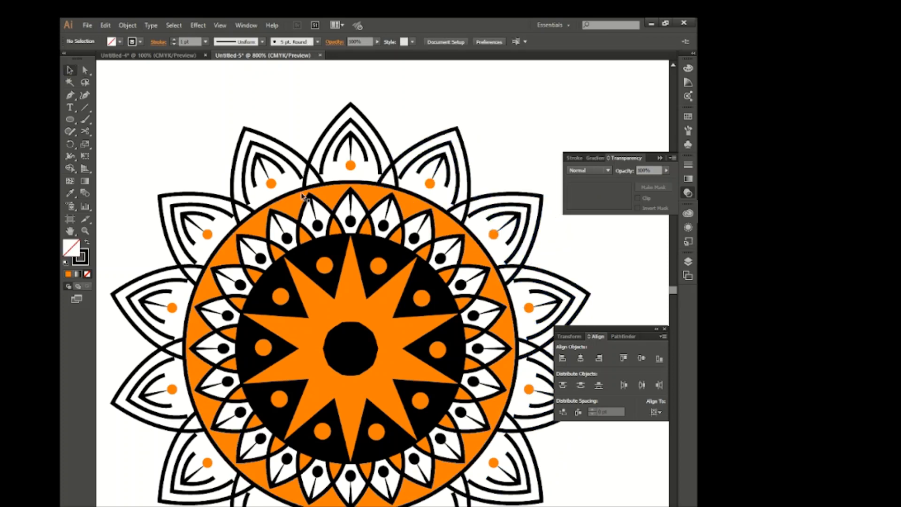
scroll(301, 193, "down", 2)
key("ctrl+minus")
scroll(301, 193, "down", 2)
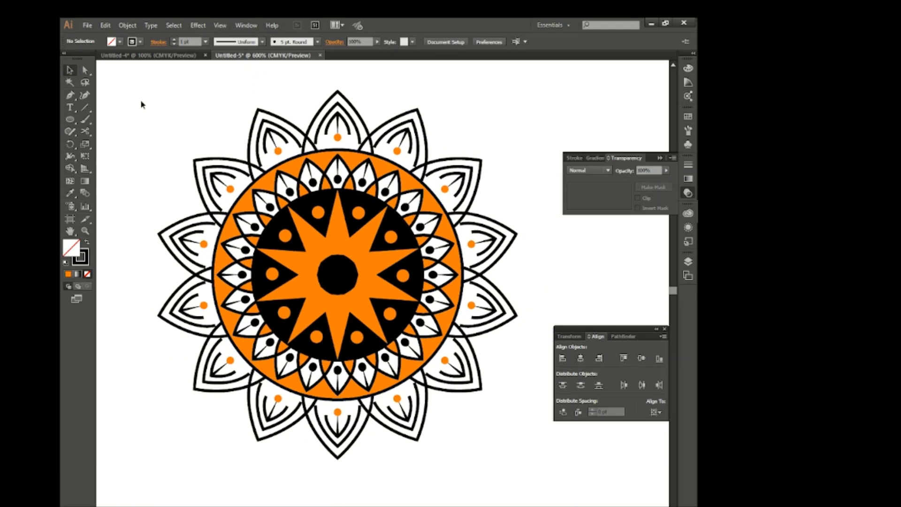
Step: Select the outer petal ring and expand its appearance and strokes into filled shapes
left_click_drag(143, 104, 512, 427)
left_click(127, 25)
left_click(181, 143)
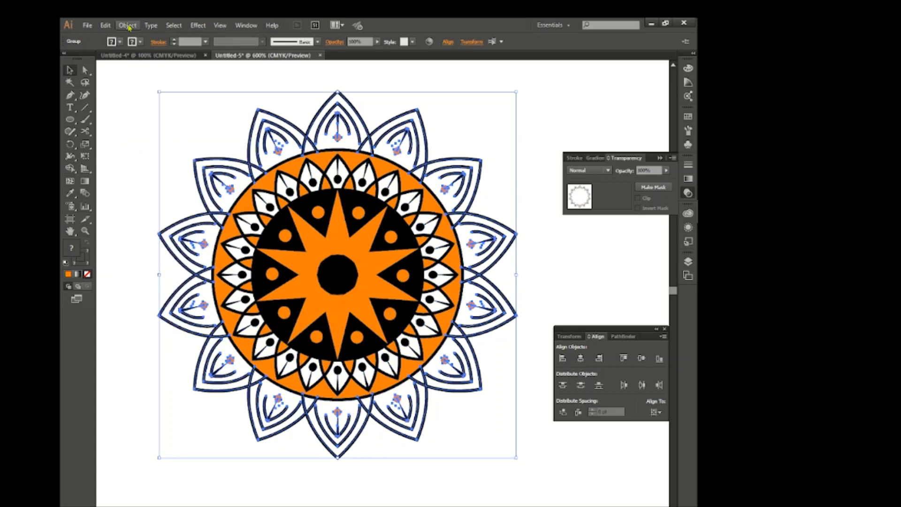
left_click(127, 26)
left_click(169, 132)
key("Return")
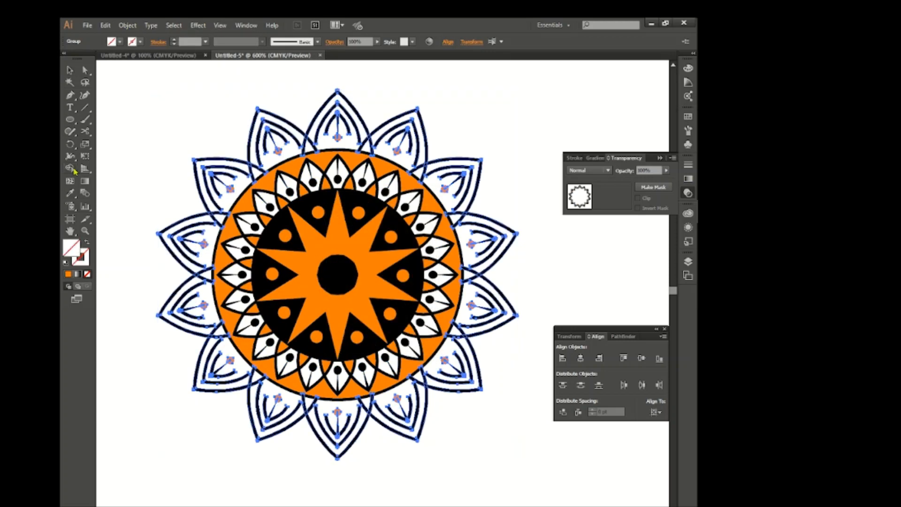
Step: Fill the outer band of each of the 14 outer petals with orange using the Shape Builder tool
left_click(112, 42)
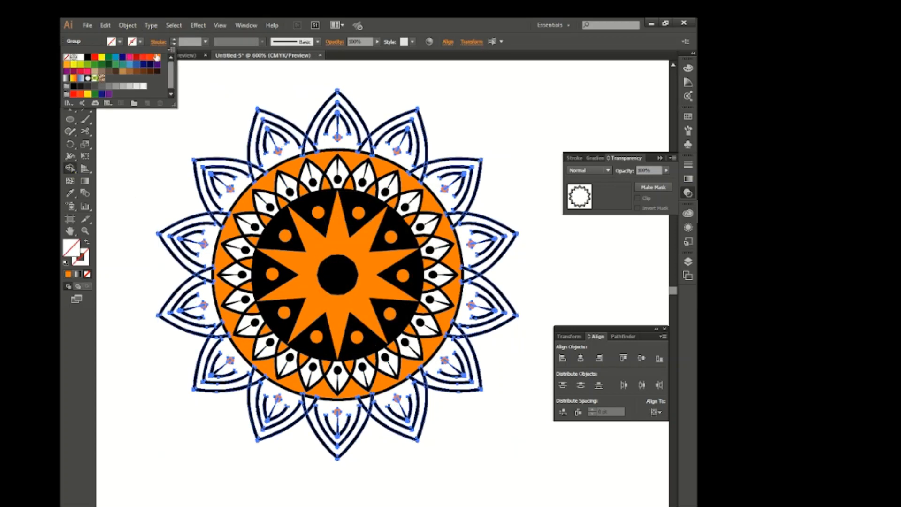
left_click(157, 58)
left_click(266, 122)
left_click(323, 115)
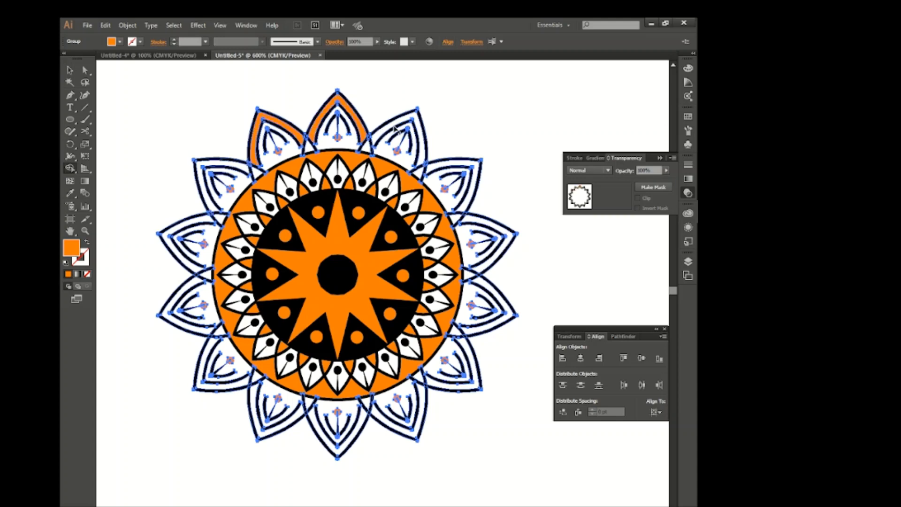
left_click(424, 140)
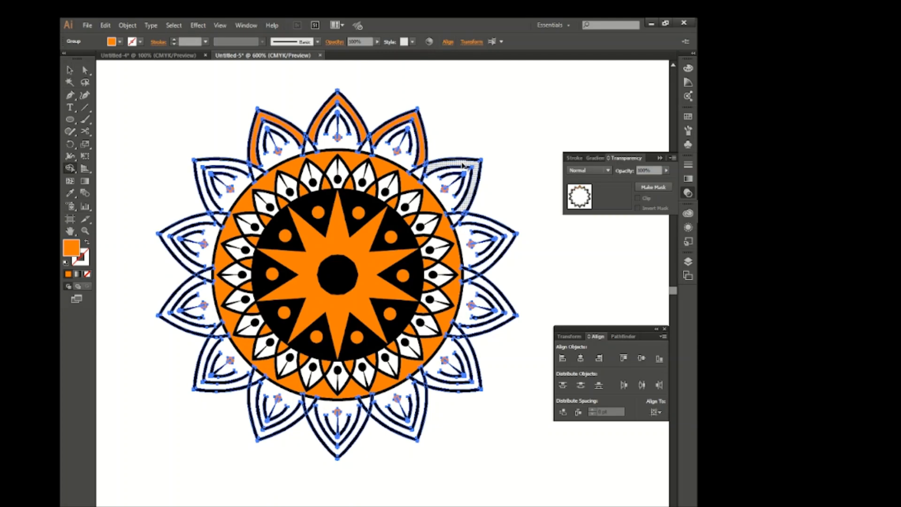
left_click(464, 165)
left_click(499, 245)
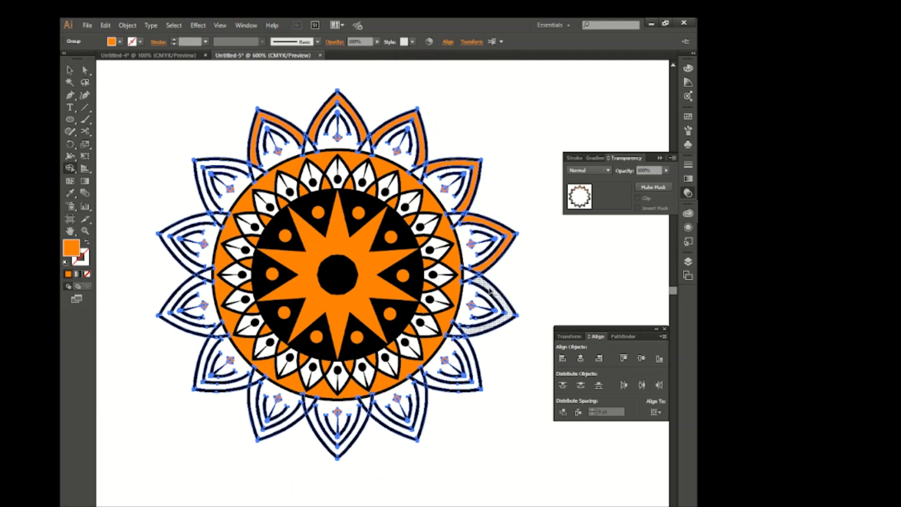
left_click(498, 305)
left_click(472, 366)
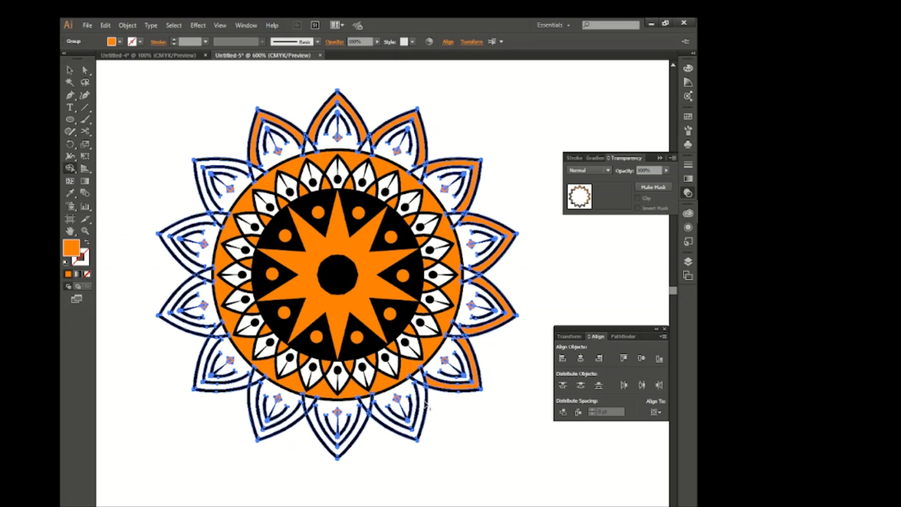
left_click(425, 405)
left_click(364, 422)
left_click(302, 418)
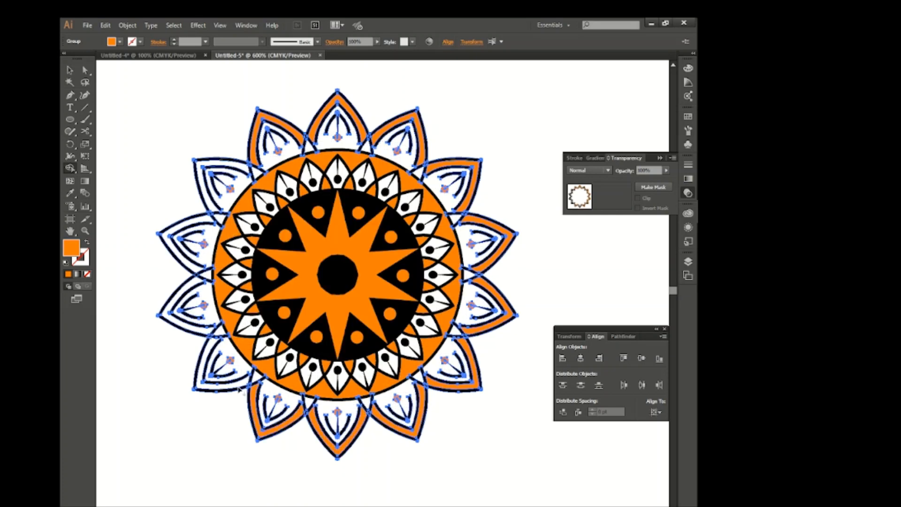
left_click(233, 386)
left_click(195, 287)
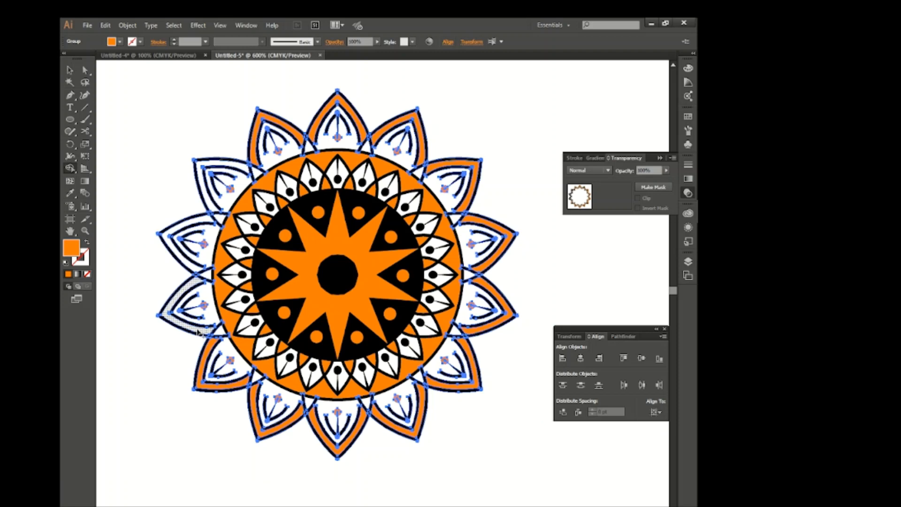
left_click(201, 220)
left_click(209, 203)
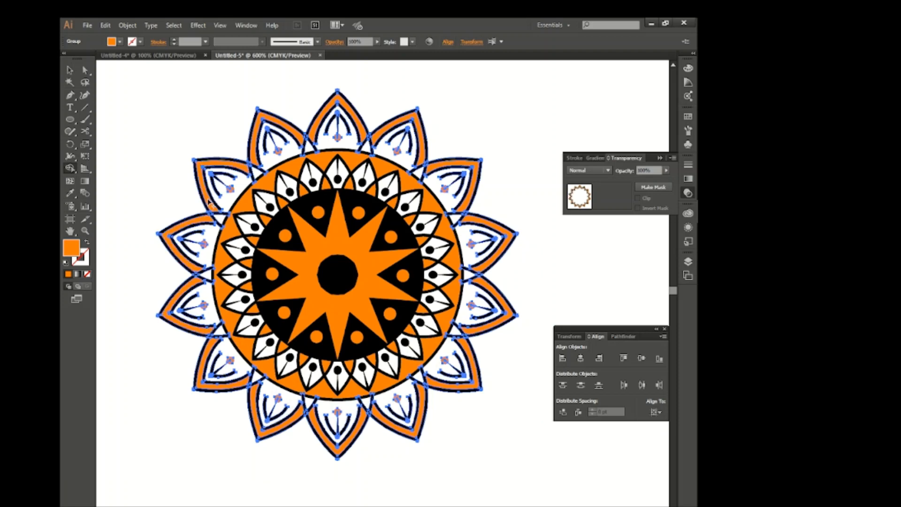
Step: Select the whole mandala, fill the small areas between neighbouring outer petals at the circle with black using Shape Builder, and deselect
left_click(68, 79)
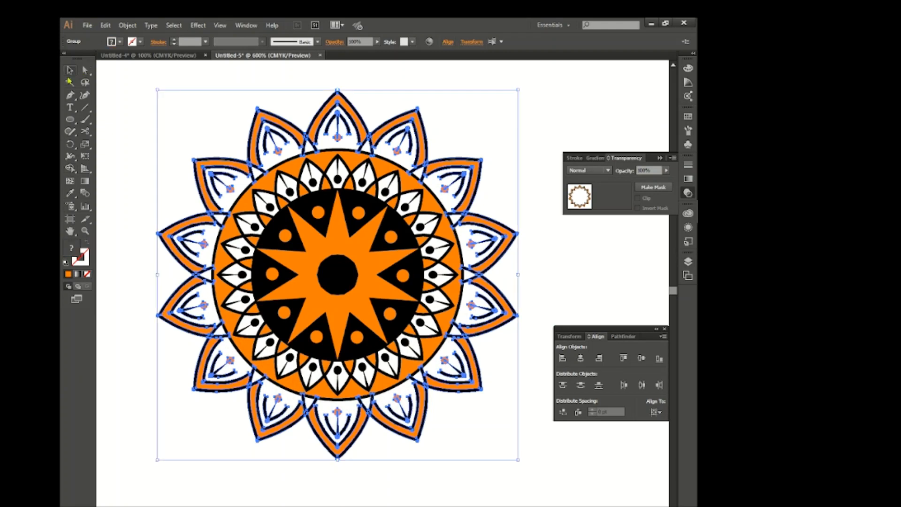
left_click(127, 25)
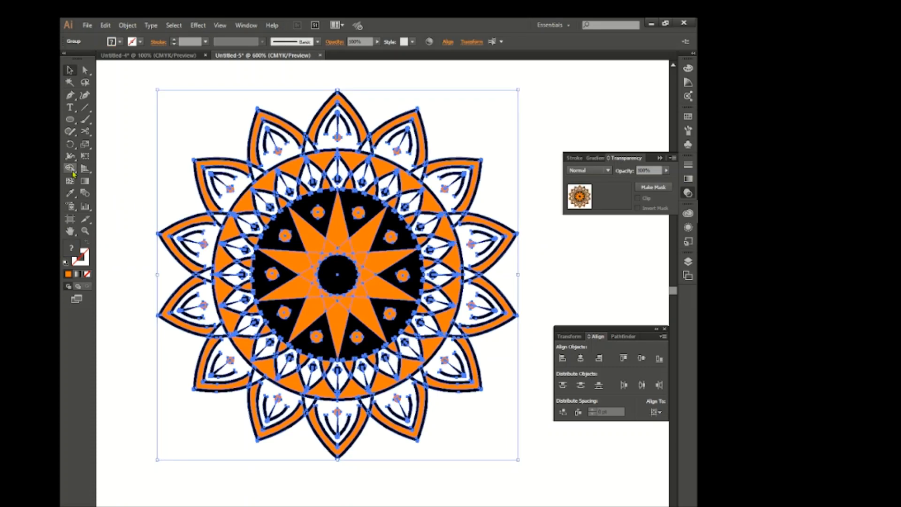
left_click(119, 41)
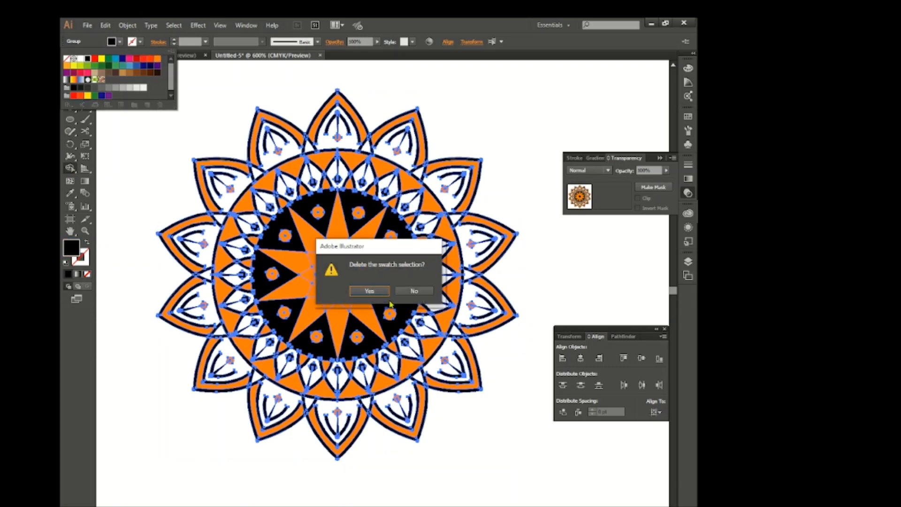
left_click(413, 290)
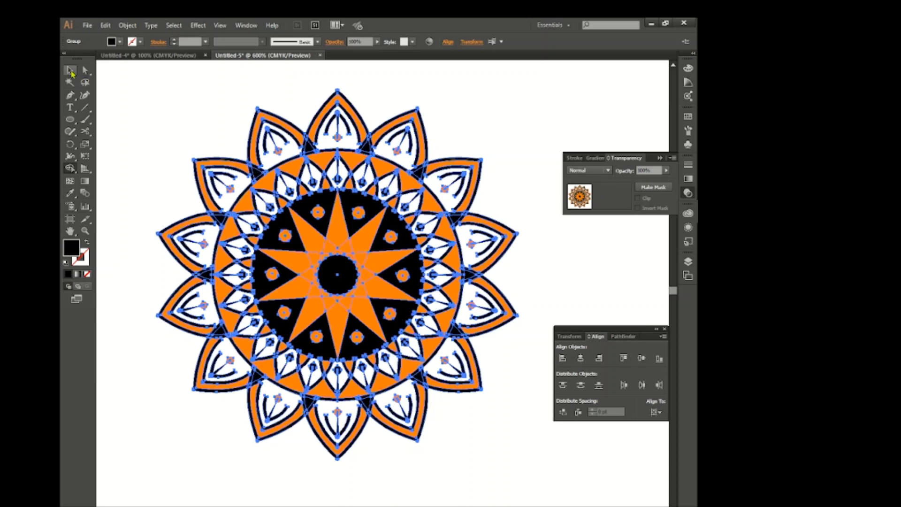
left_click(71, 72)
left_click(147, 116)
Step: Group all parts of the mandala into one object and deselect it
scroll(386, 309, "down", 1)
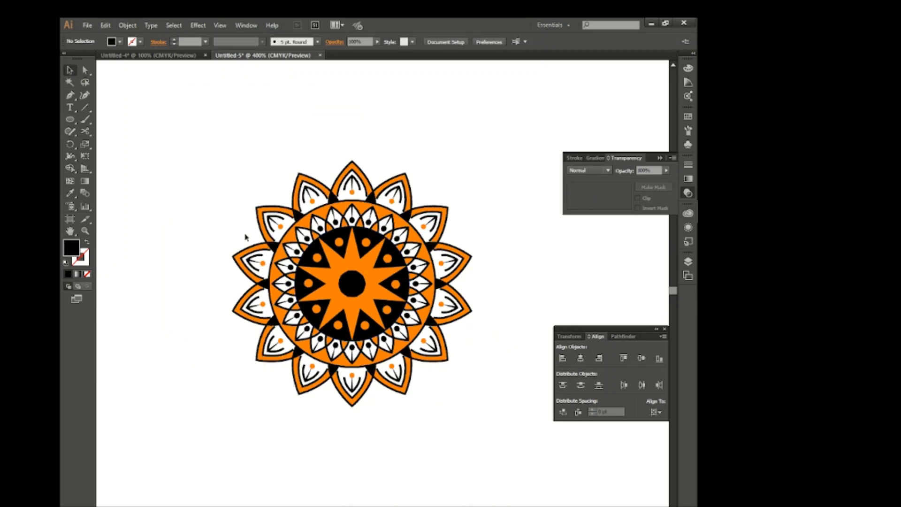
left_click_drag(229, 158, 503, 387)
left_click(127, 25)
left_click(507, 319)
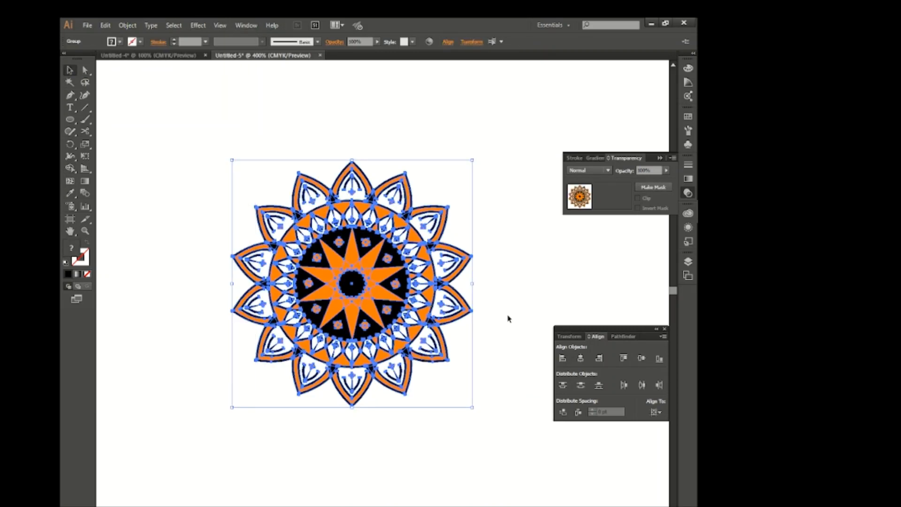
left_click(508, 319)
Step: Enlarge the whole mandala proportionally to about 70 percent of the artboard's width and deselect it
scroll(448, 329, "down", 2)
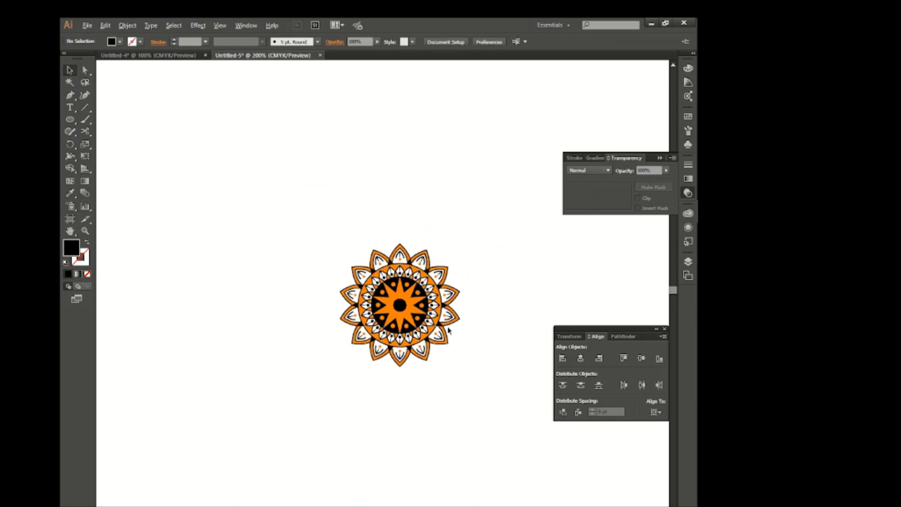
key("ctrl+a")
left_click_drag(462, 365, 601, 505)
scroll(397, 383, "down", 1)
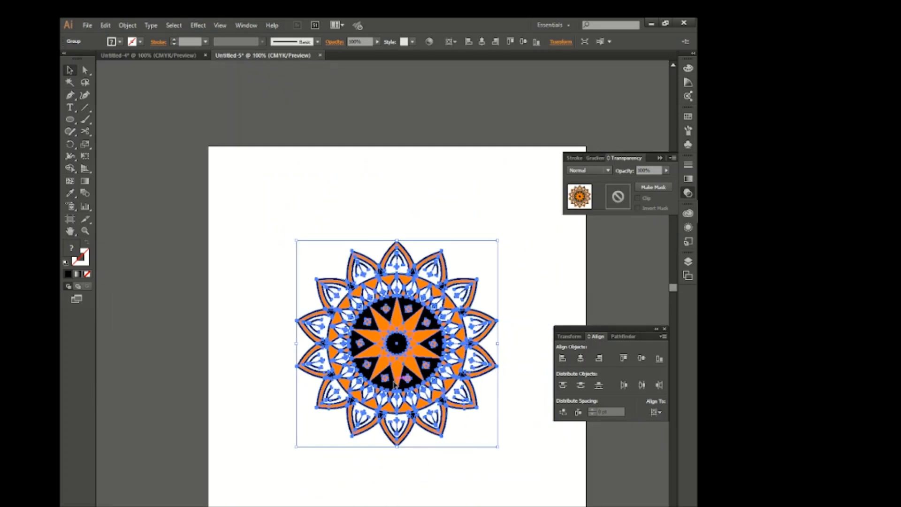
left_click_drag(463, 399, 505, 454)
left_click(505, 455)
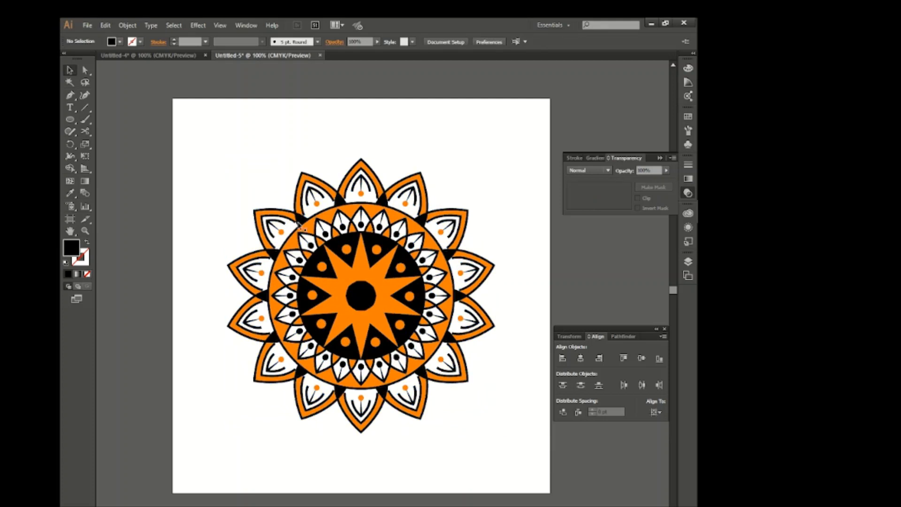
scroll(409, 342, "down", 1)
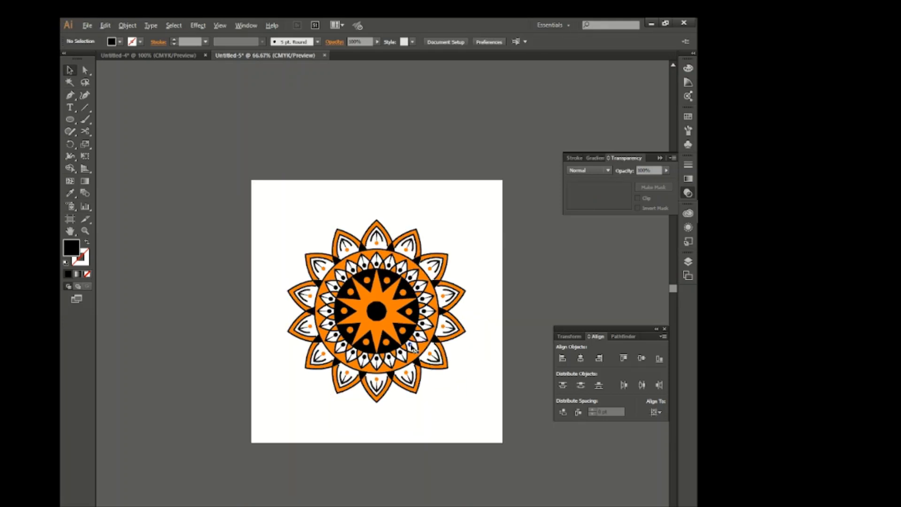
scroll(410, 347, "down", 1)
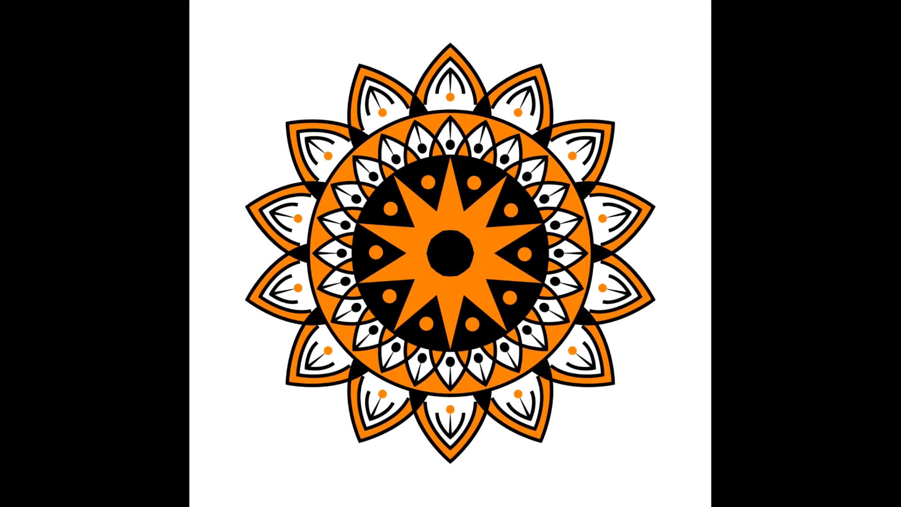